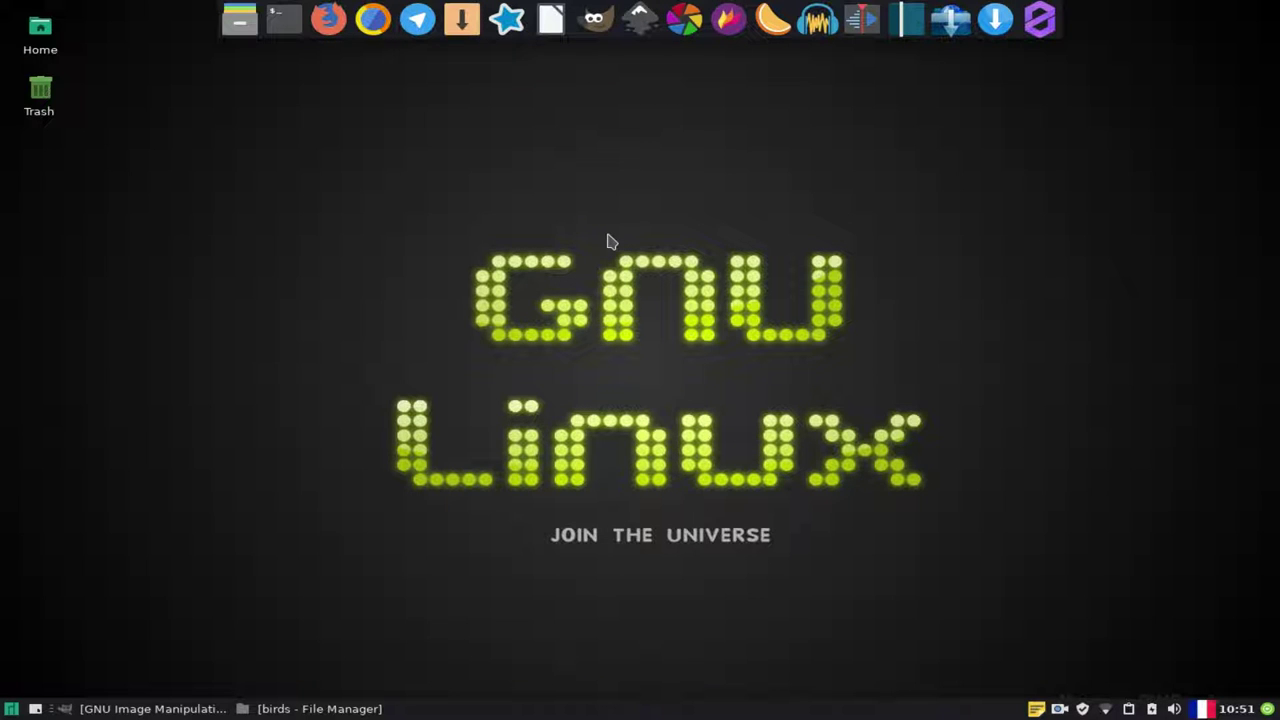
# Step: Bring up the empty GIMP window, then switch to the birds folder in the file manager
pyautogui.click(160, 709)
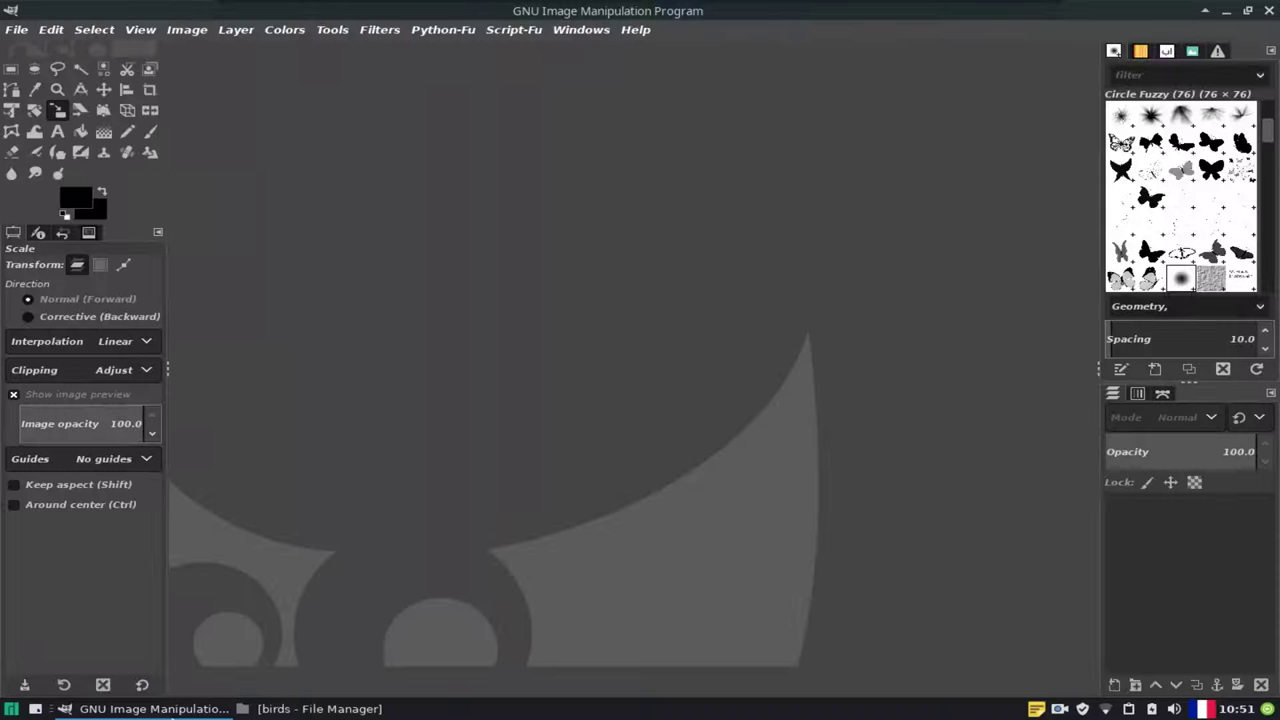
pyautogui.click(291, 709)
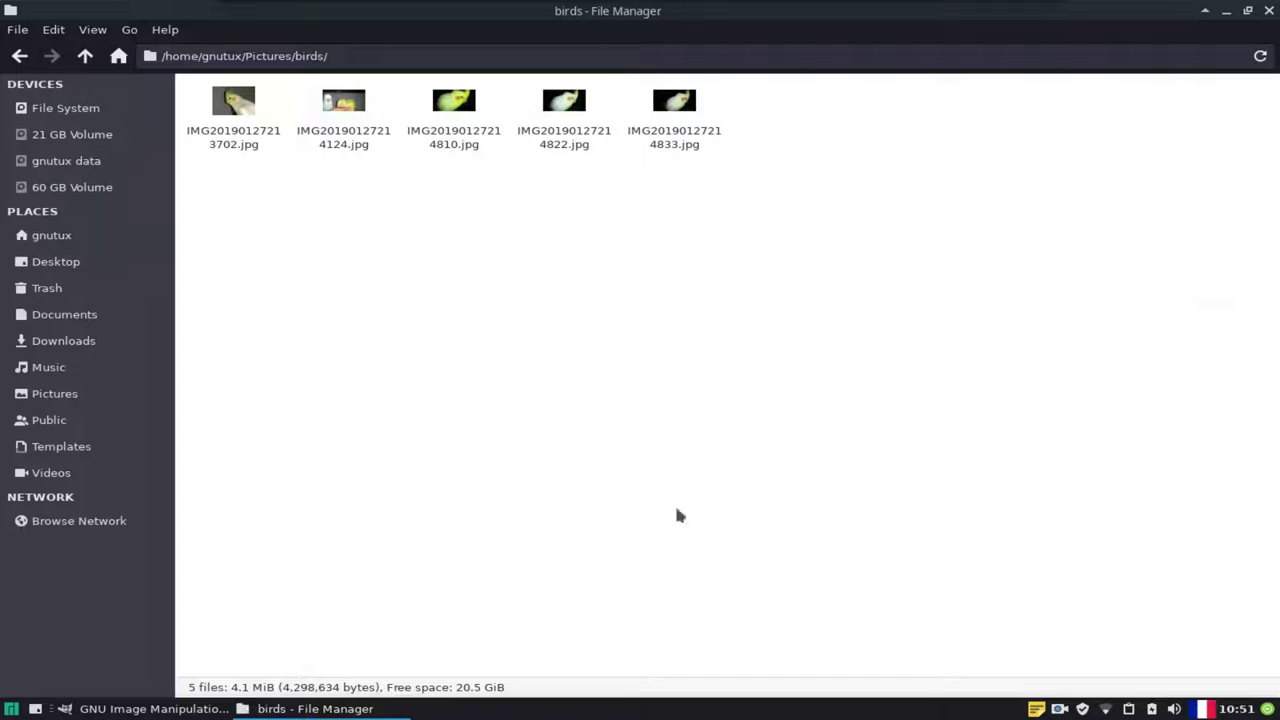
# Step: Open IMG20190127214810.jpg in GIMP with Open With > GNU Image Manipulation Program
pyautogui.click(456, 142)
pyautogui.rightClick(456, 142)
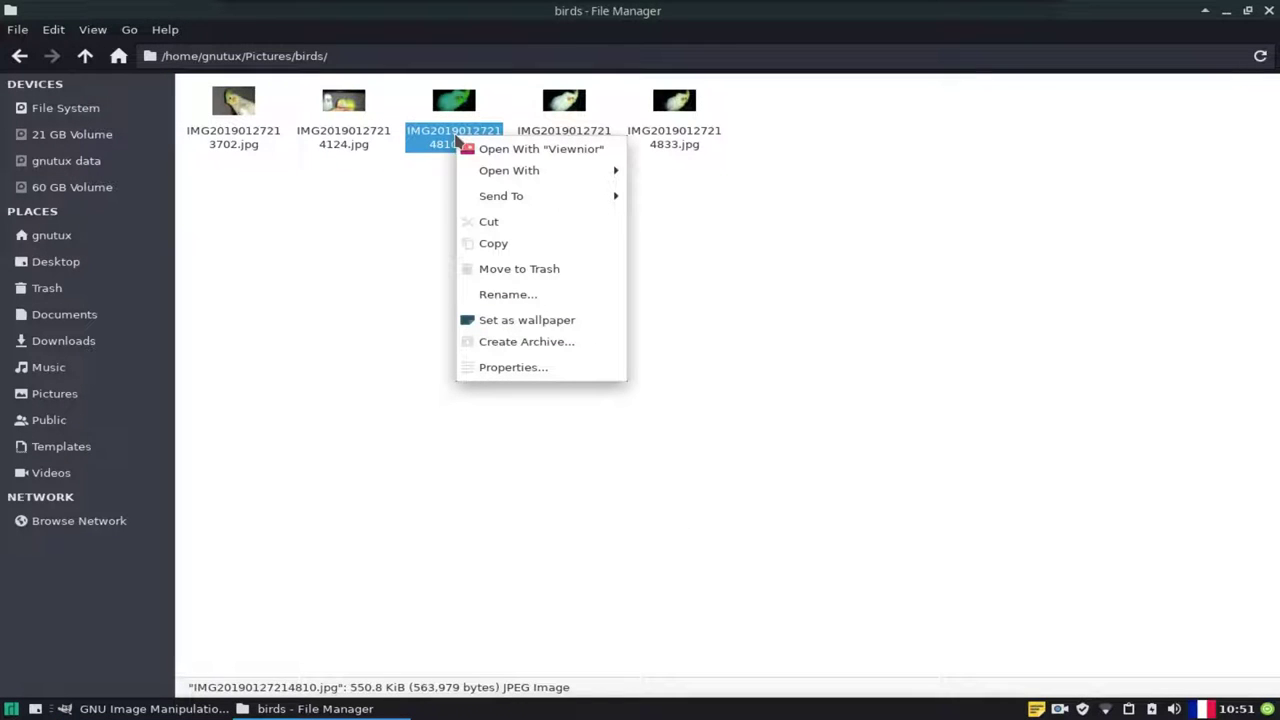
pyautogui.moveTo(510, 170)
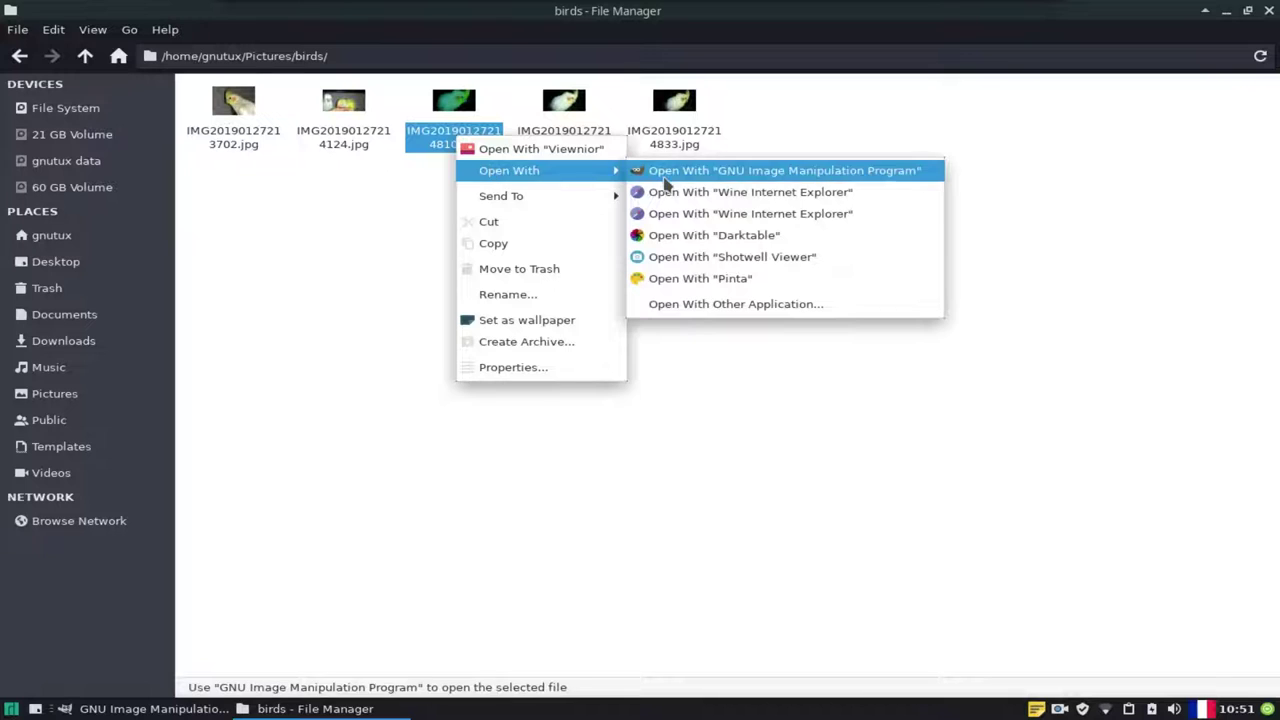
pyautogui.click(672, 172)
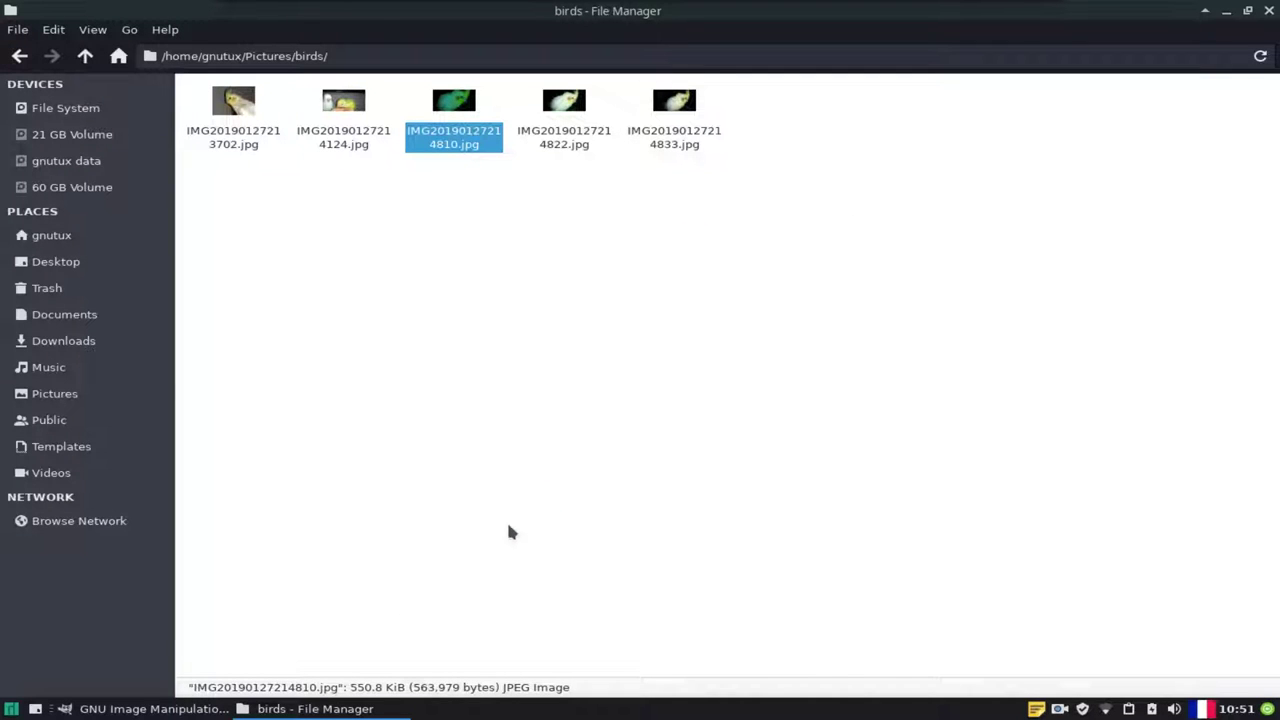
pyautogui.click(191, 712)
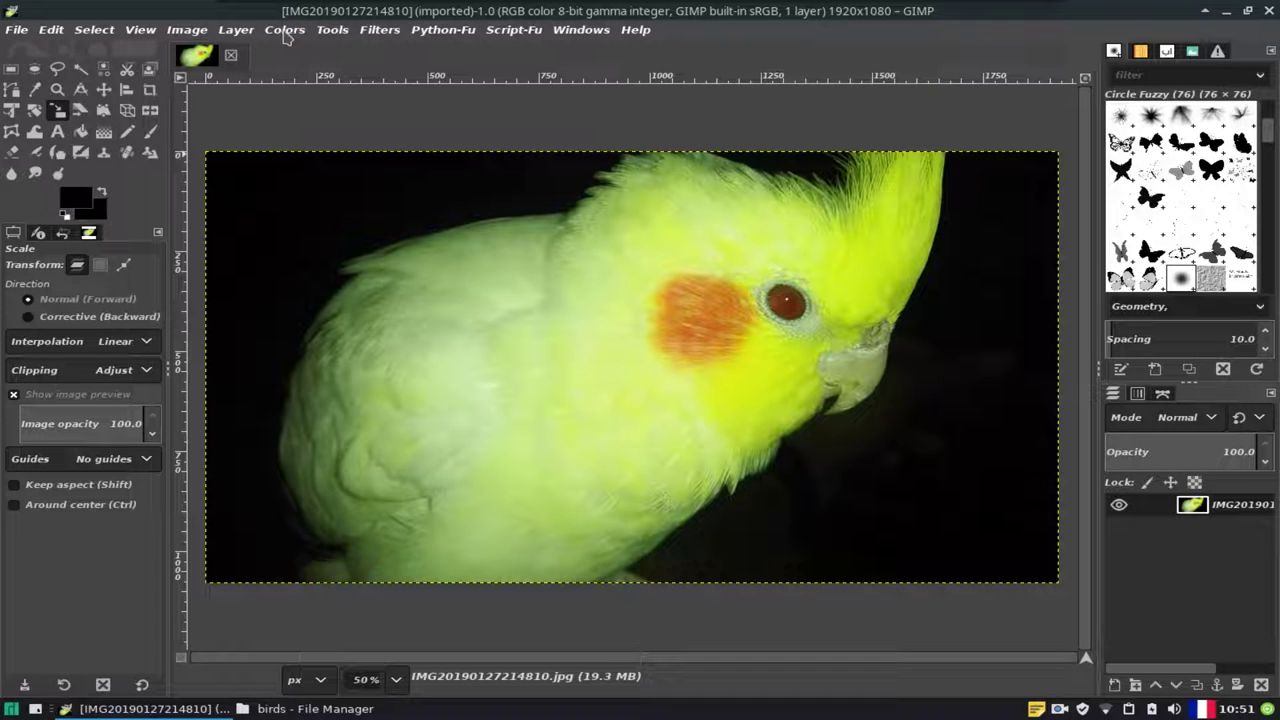
# Step: Apply a Saturation adjustment at scale about 1.44, checking the result in split view
pyautogui.click(286, 32)
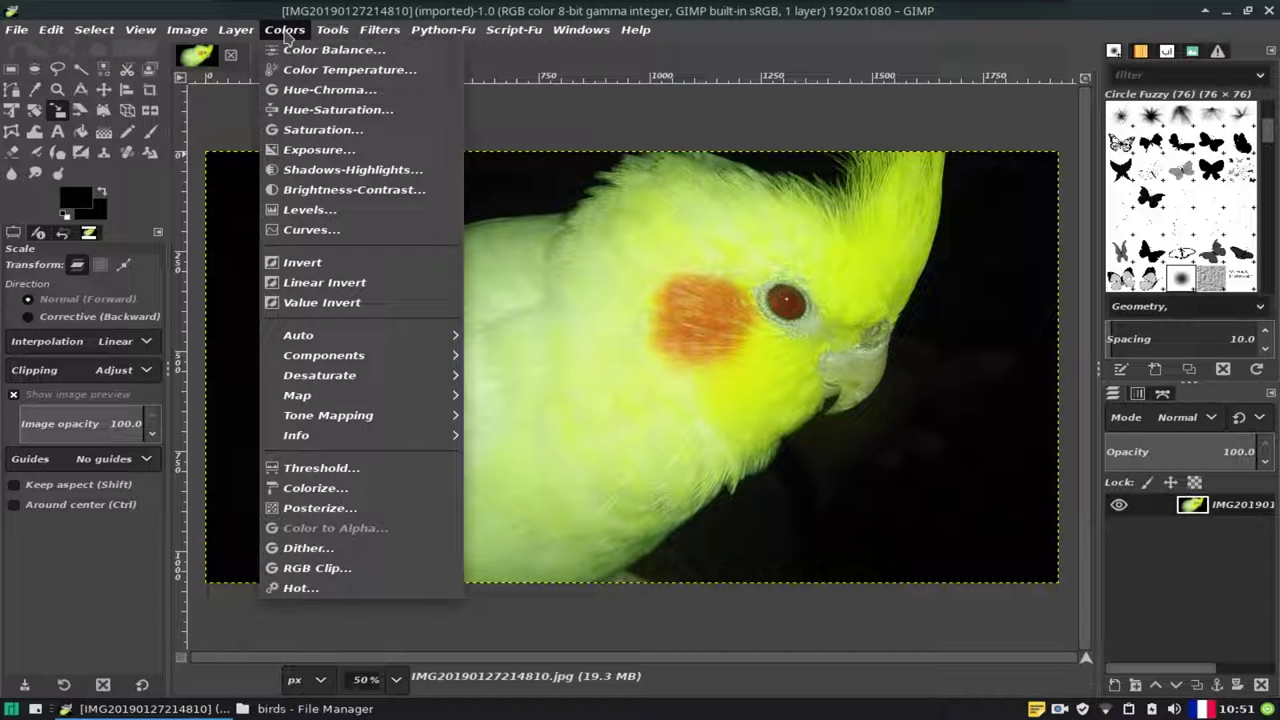
pyautogui.click(307, 132)
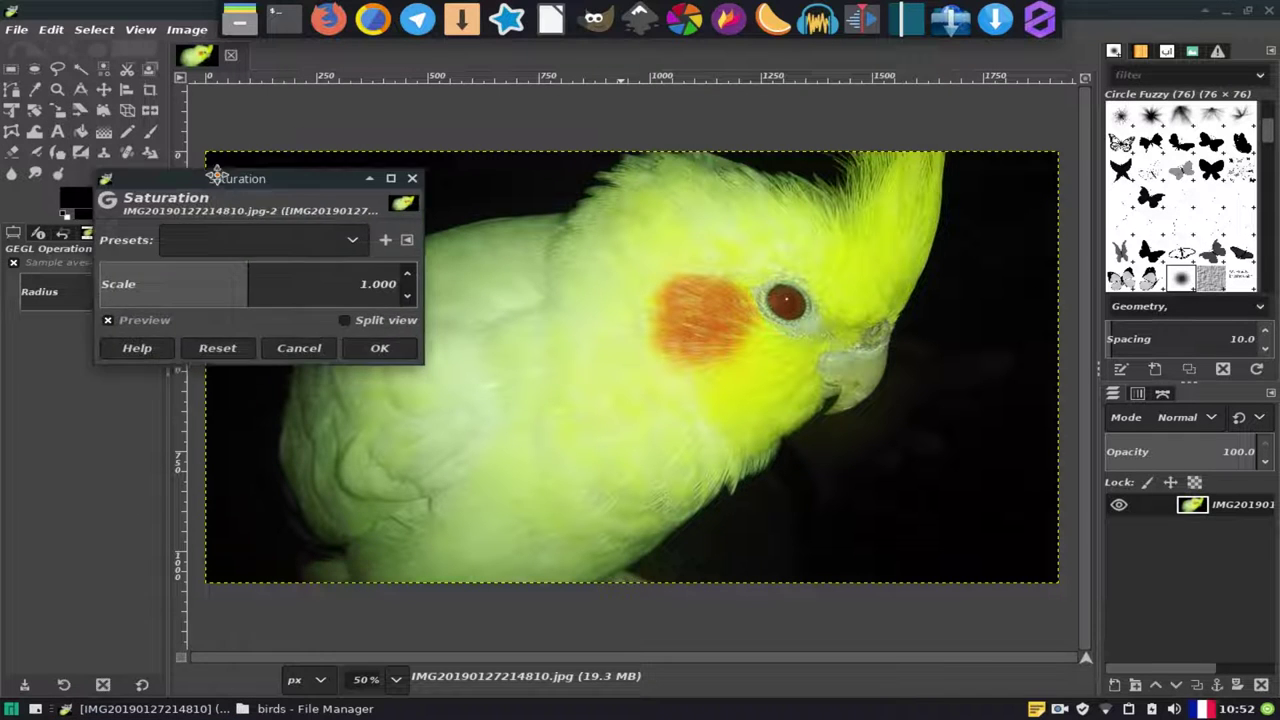
pyautogui.moveTo(773, 52); pyautogui.dragTo(207, 138)
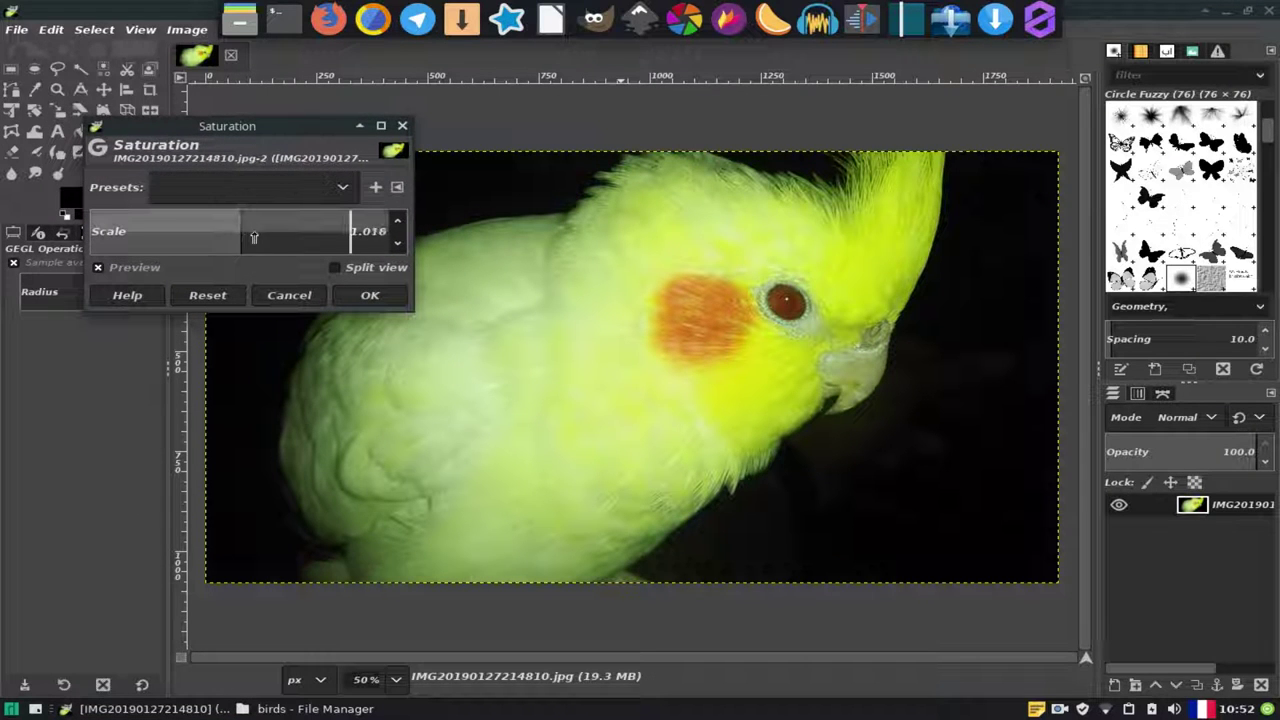
pyautogui.moveTo(239, 233); pyautogui.dragTo(279, 238)
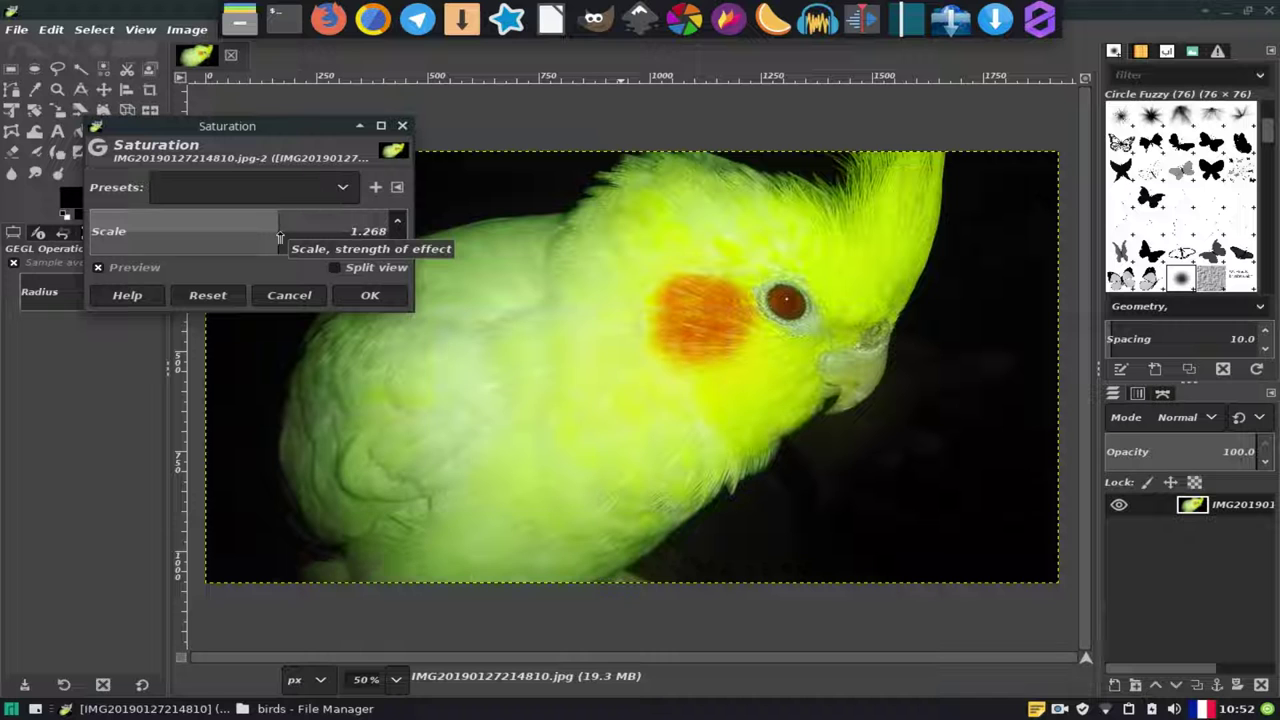
pyautogui.click(336, 268)
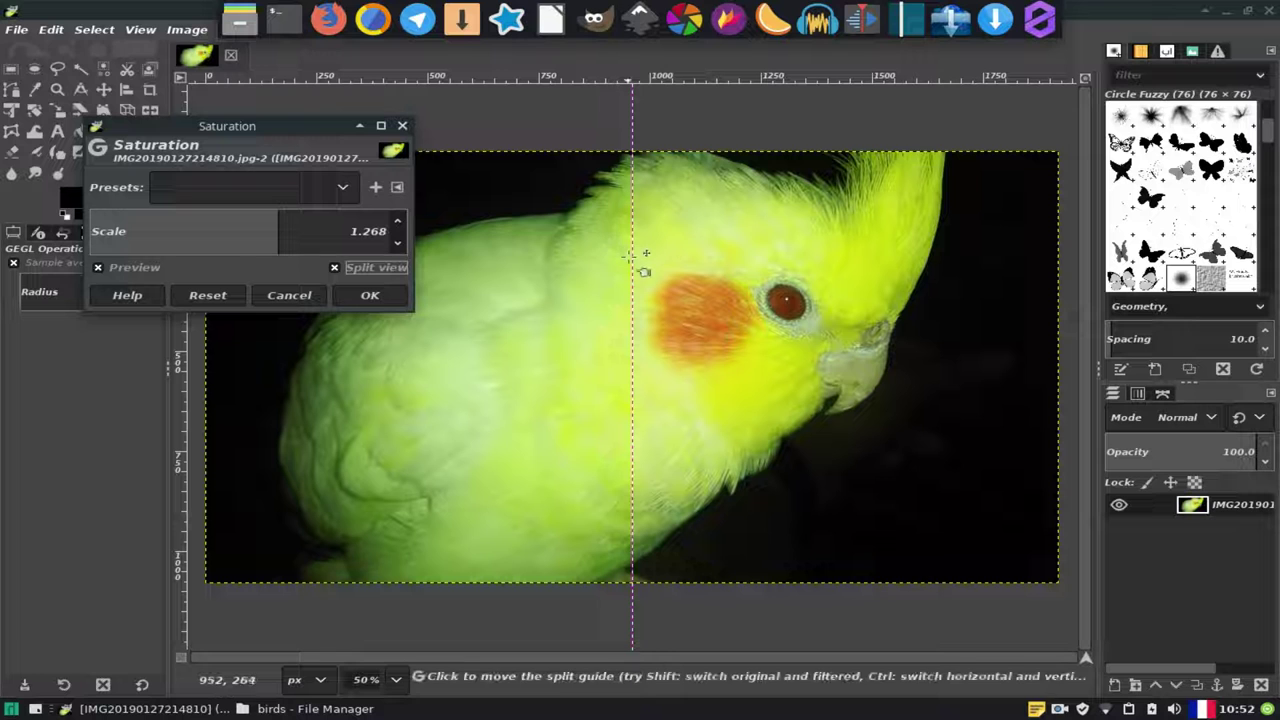
pyautogui.moveTo(630, 257); pyautogui.dragTo(700, 288)
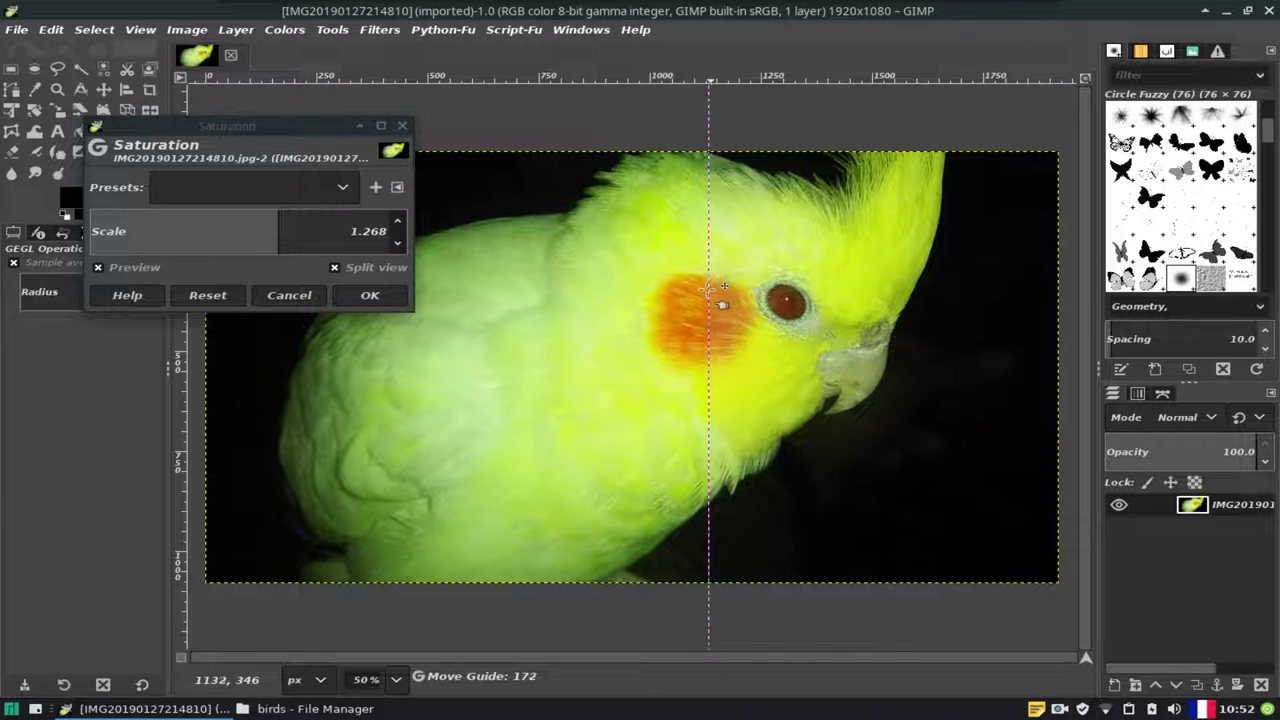
pyautogui.moveTo(716, 287); pyautogui.dragTo(706, 290)
pyautogui.moveTo(264, 237); pyautogui.dragTo(379, 245)
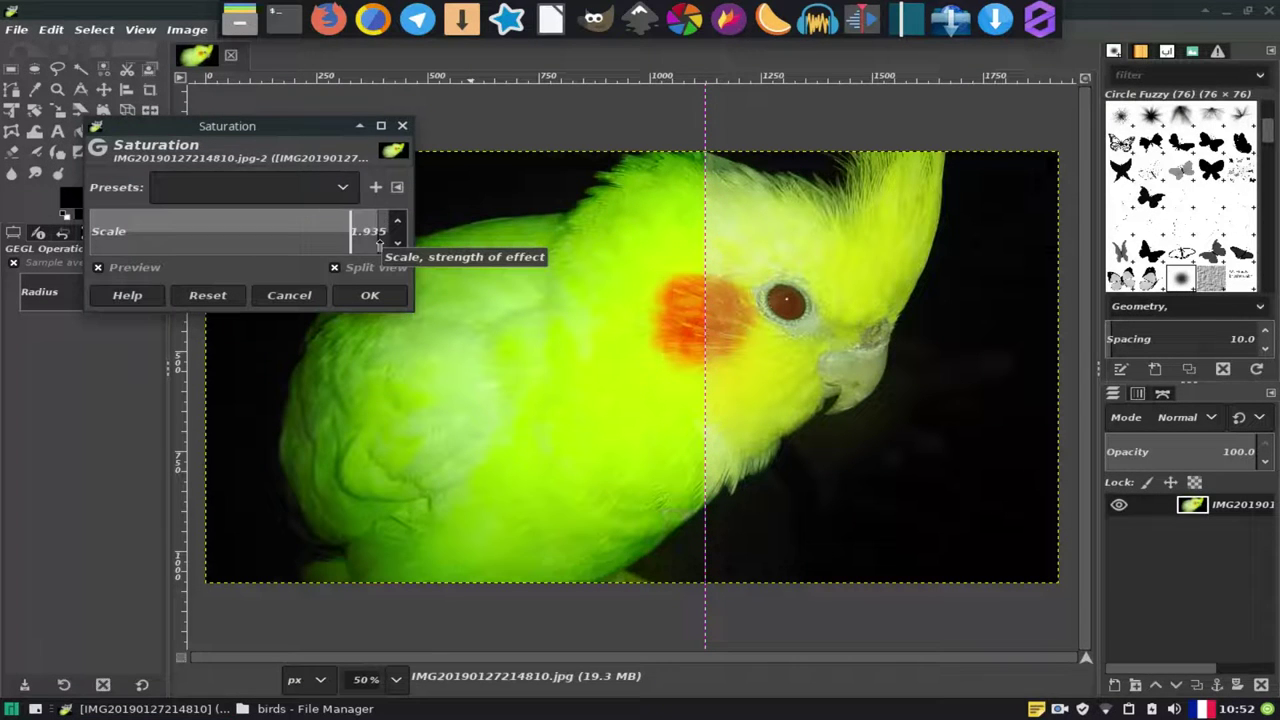
pyautogui.moveTo(377, 246); pyautogui.dragTo(371, 246)
pyautogui.moveTo(371, 245); pyautogui.dragTo(304, 246)
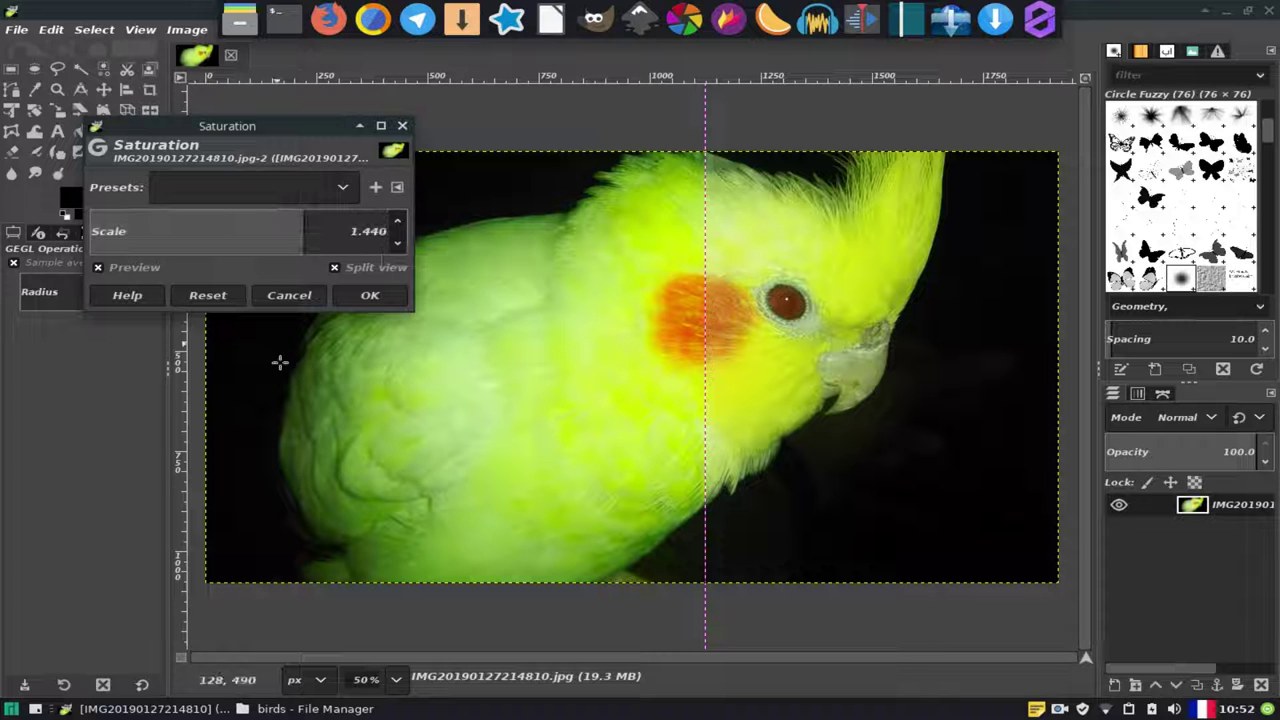
pyautogui.click(366, 300)
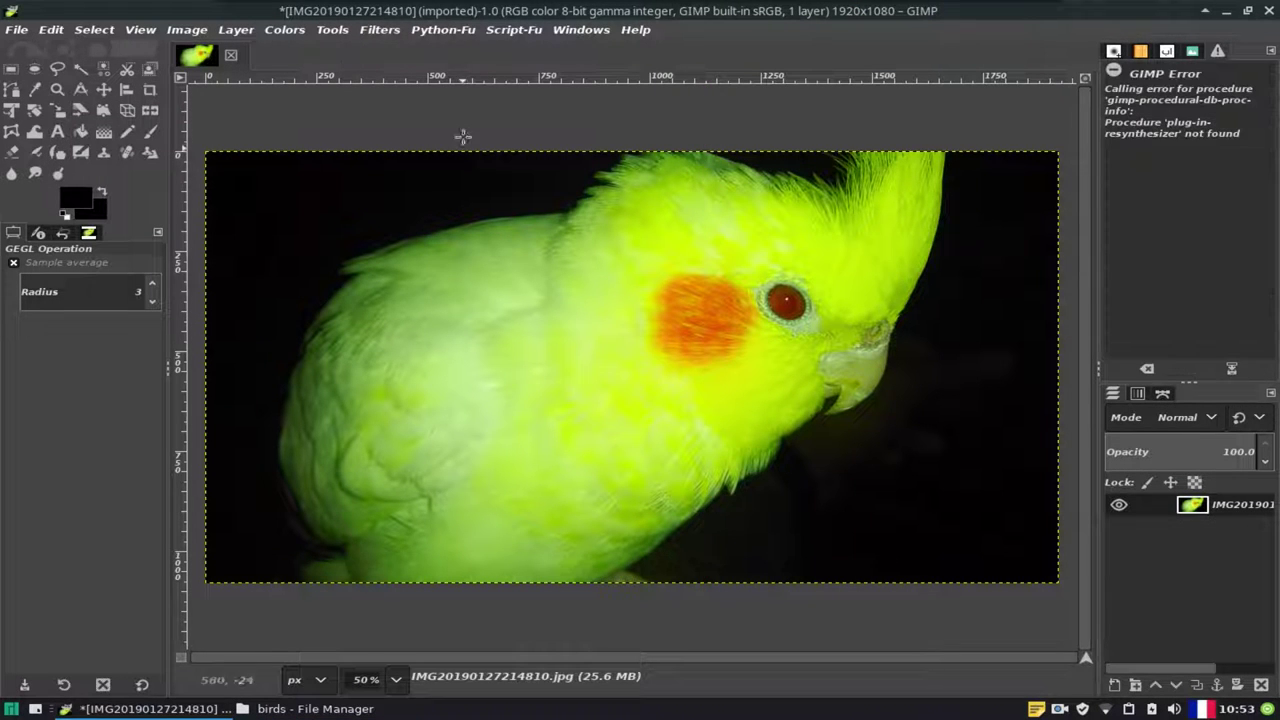
# Step: Apply Unsharp Mask sharpening with radius about 18.3 and amount about 0.68
pyautogui.click(440, 30)
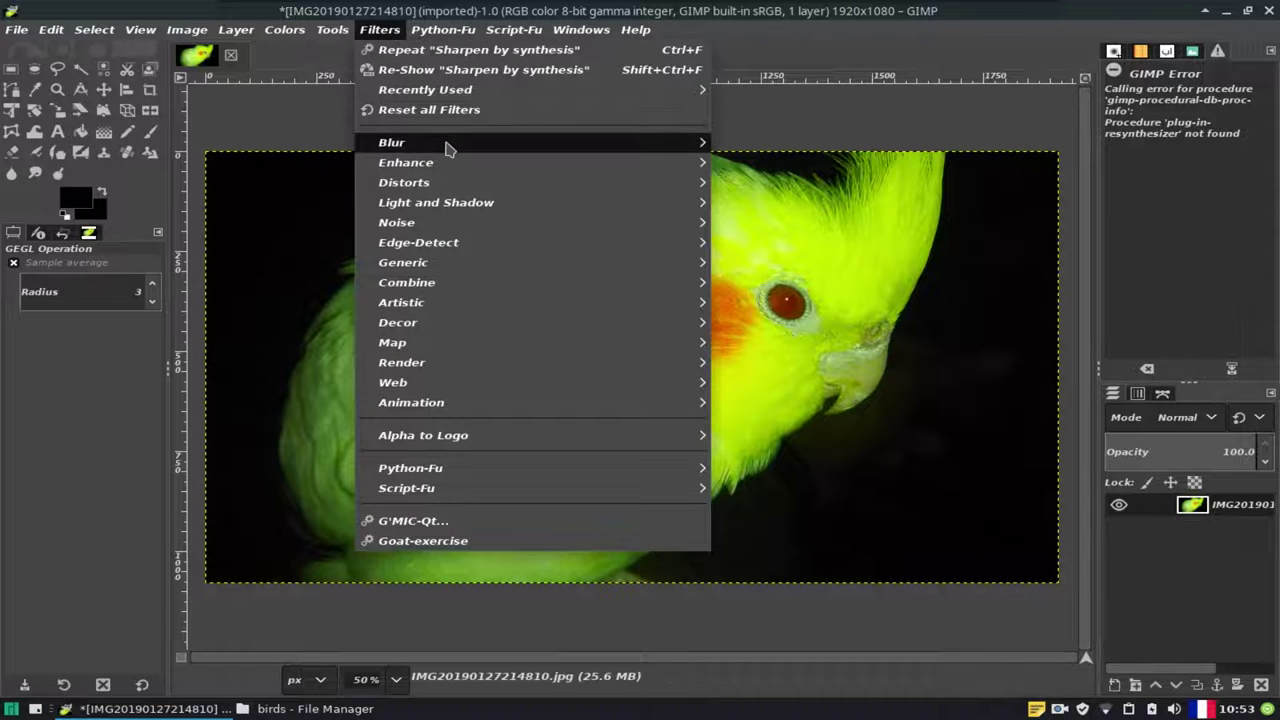
pyautogui.moveTo(406, 162)
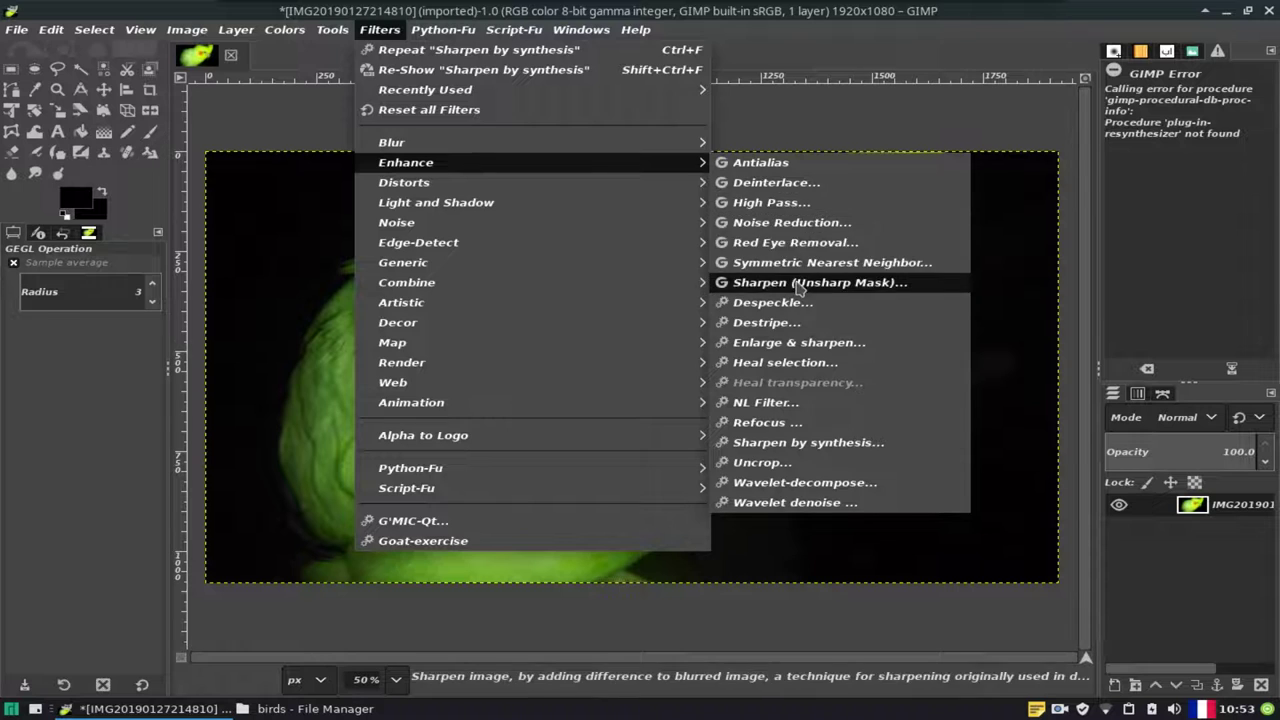
pyautogui.click(815, 283)
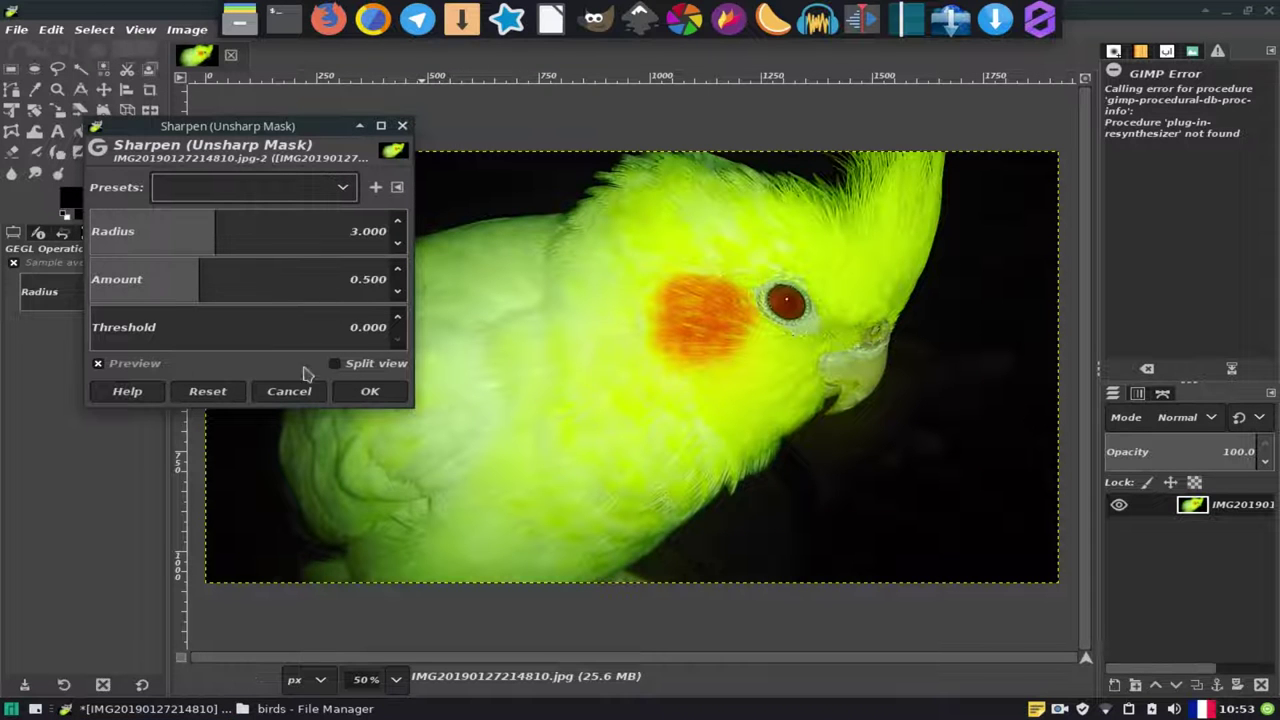
pyautogui.click(335, 363)
pyautogui.moveTo(245, 237); pyautogui.dragTo(340, 244)
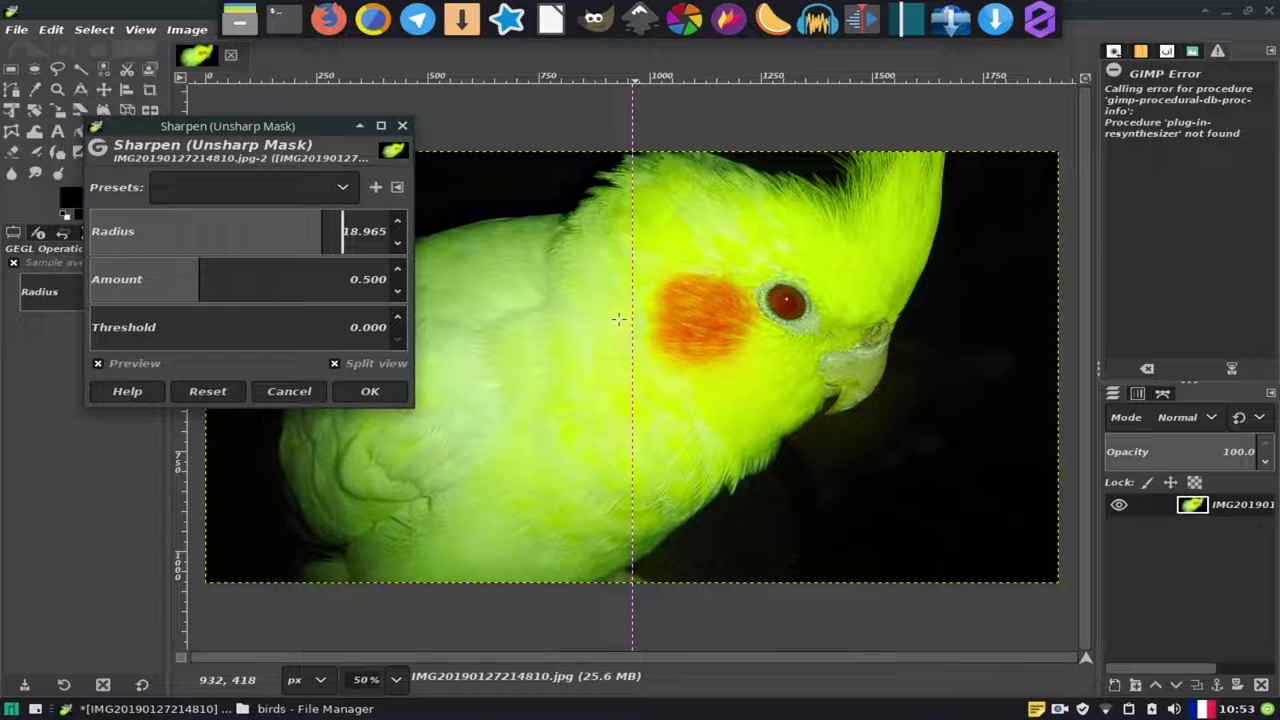
pyautogui.moveTo(634, 328); pyautogui.dragTo(702, 328)
pyautogui.moveTo(214, 292); pyautogui.dragTo(284, 287)
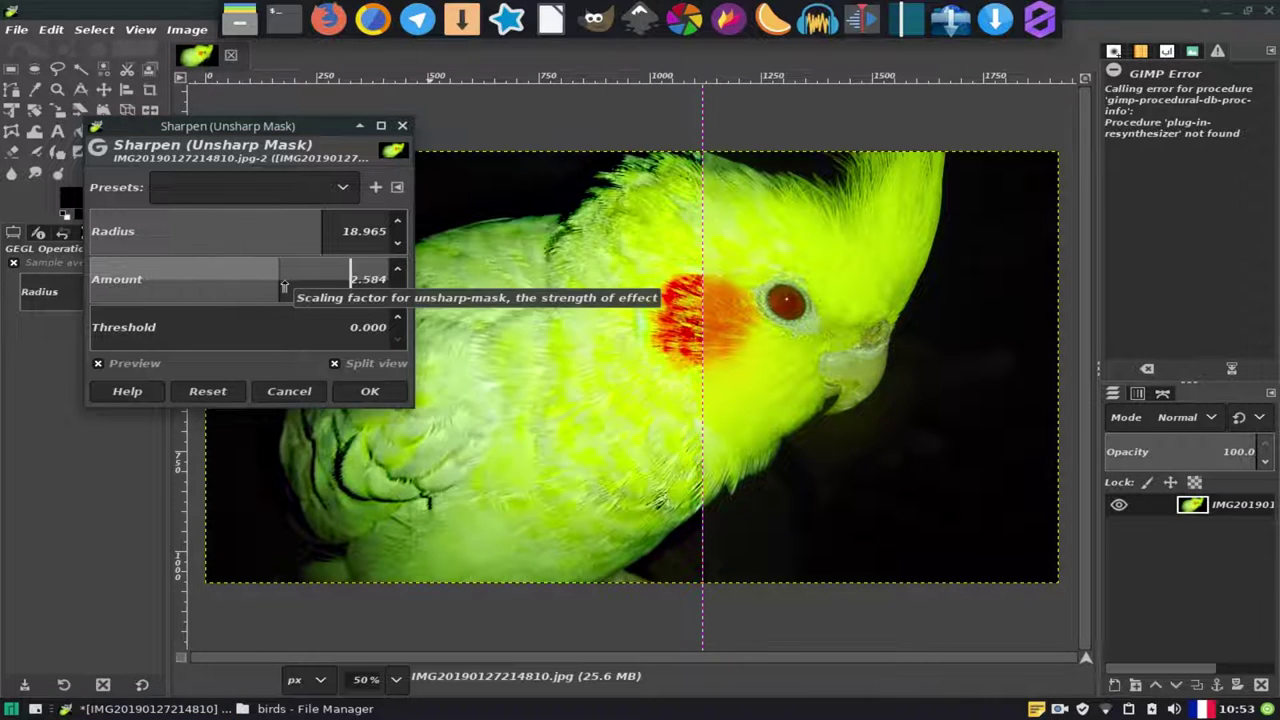
pyautogui.moveTo(284, 287); pyautogui.dragTo(208, 289)
pyautogui.moveTo(314, 234)
pyautogui.mouseDown()
pyautogui.moveTo(356, 241)
pyautogui.moveTo(209, 243)
pyautogui.moveTo(320, 255)
pyautogui.mouseUp()
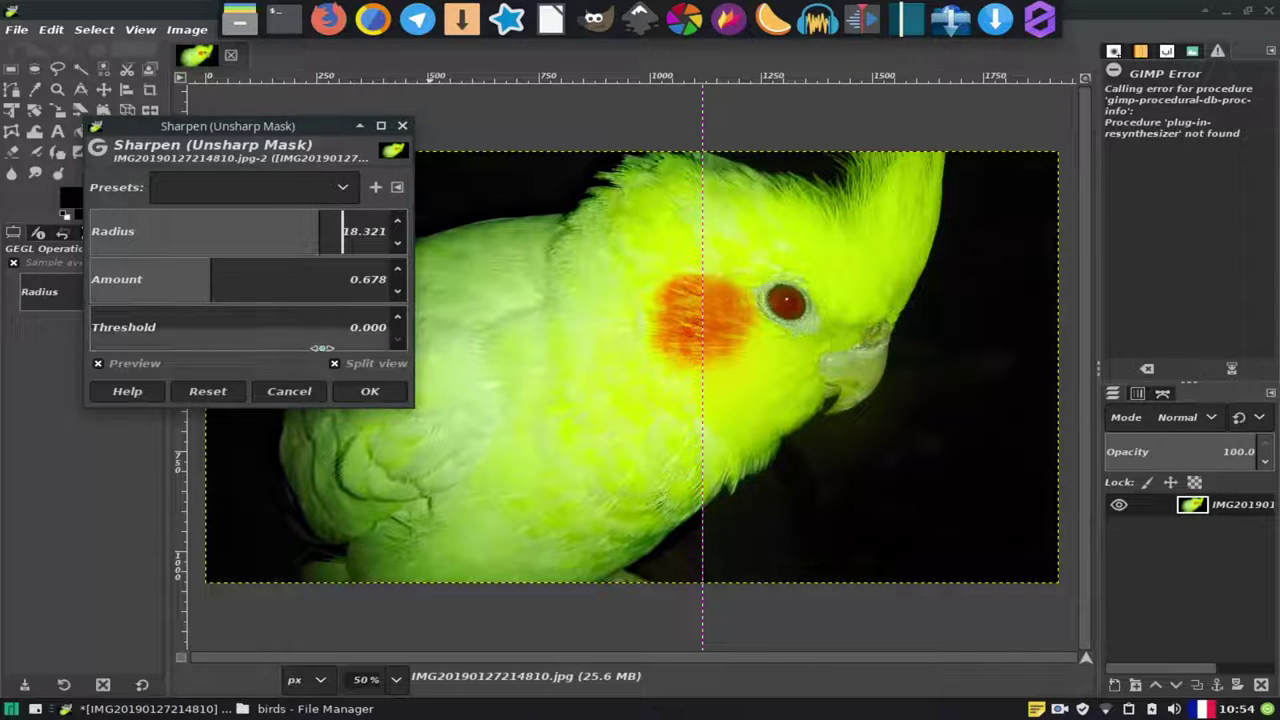
pyautogui.click(368, 392)
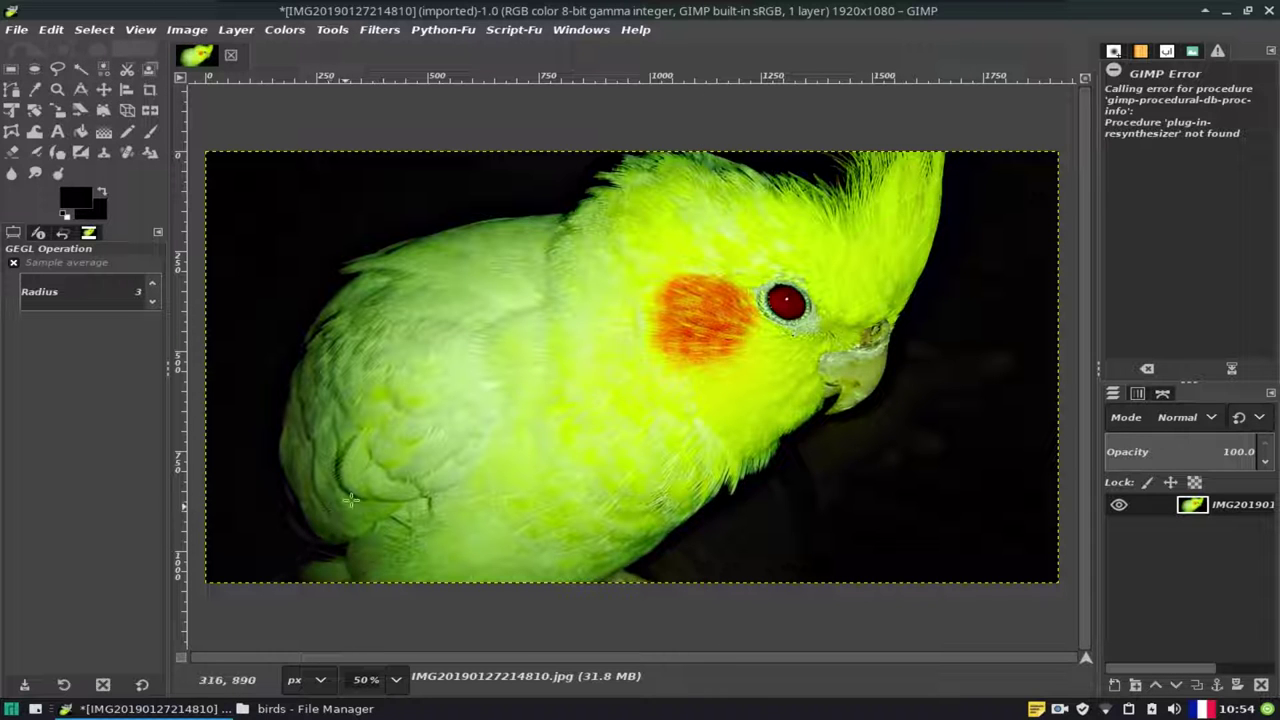
# Step: Pull the Value curve's midpoint down to about 142→108 in Curves to darken midtones
pyautogui.click(279, 32)
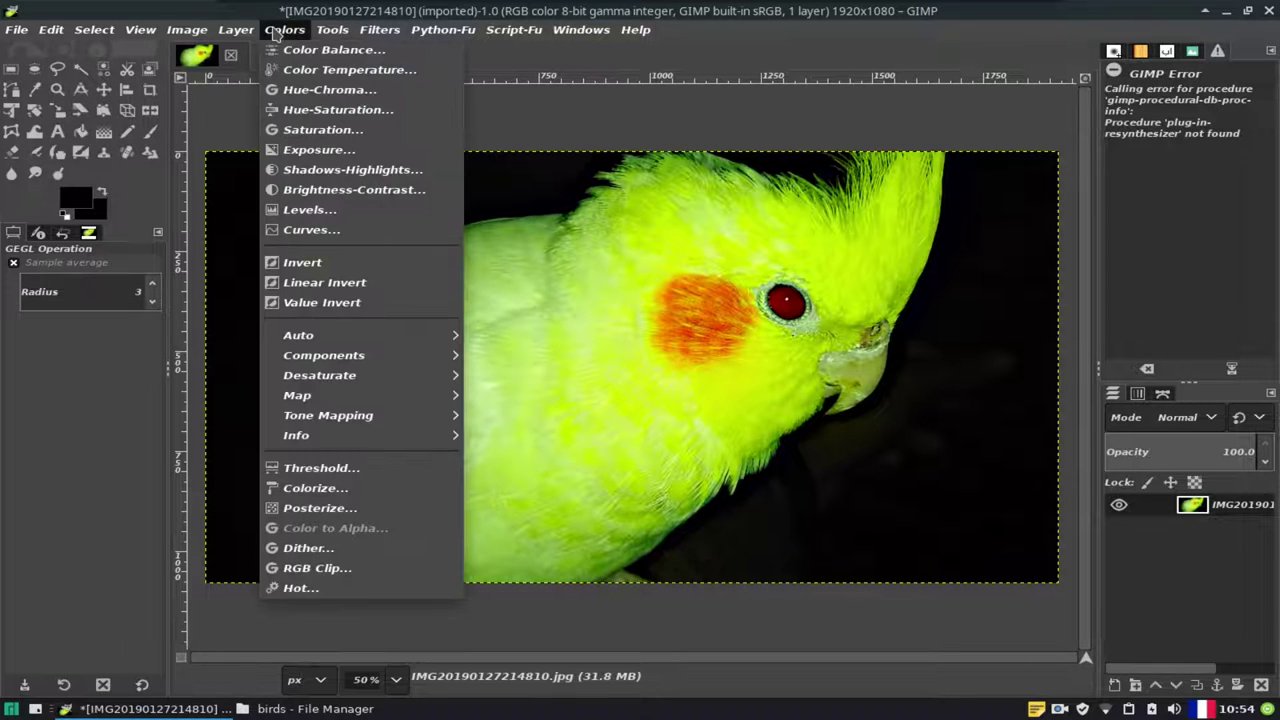
pyautogui.click(300, 229)
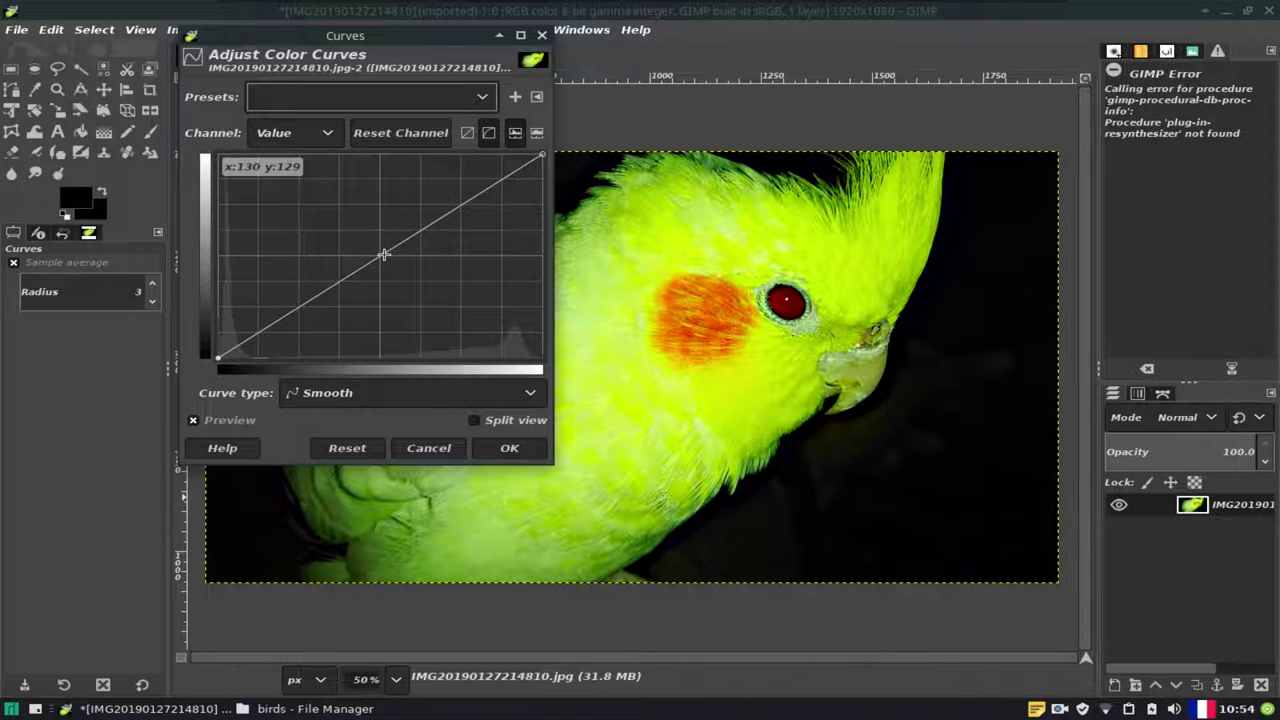
pyautogui.moveTo(383, 254); pyautogui.dragTo(399, 272)
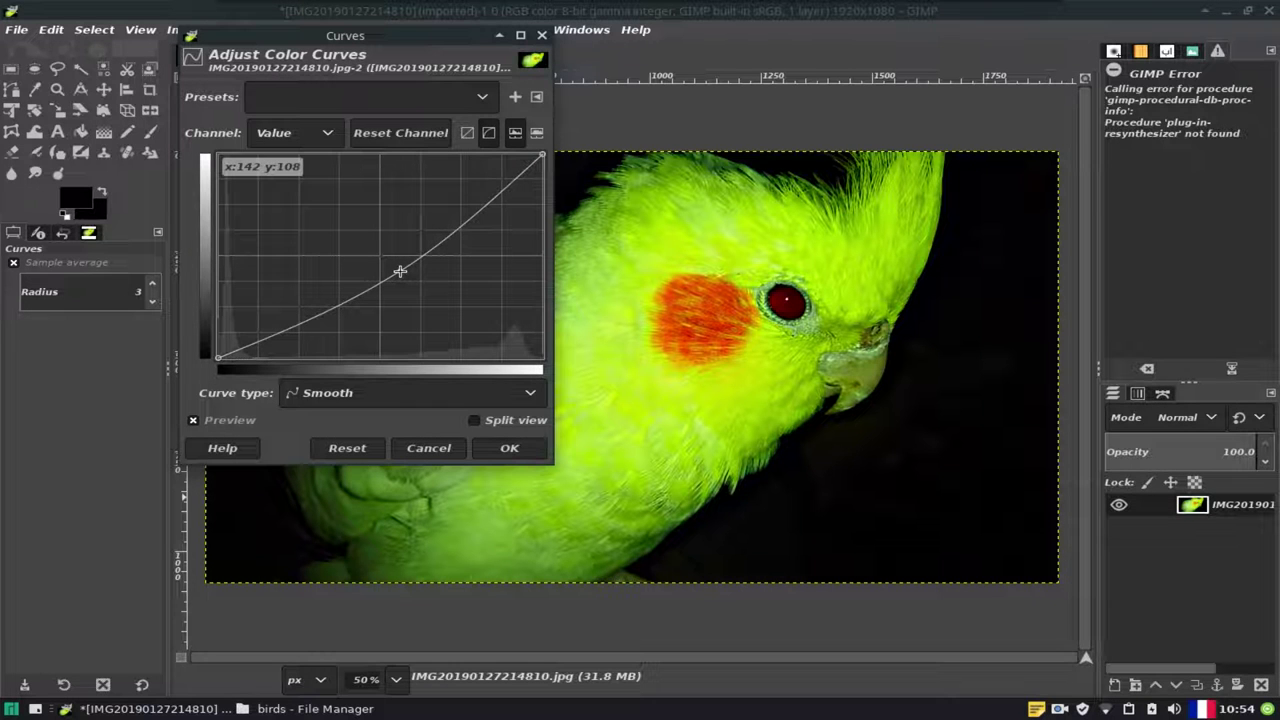
pyautogui.click(508, 447)
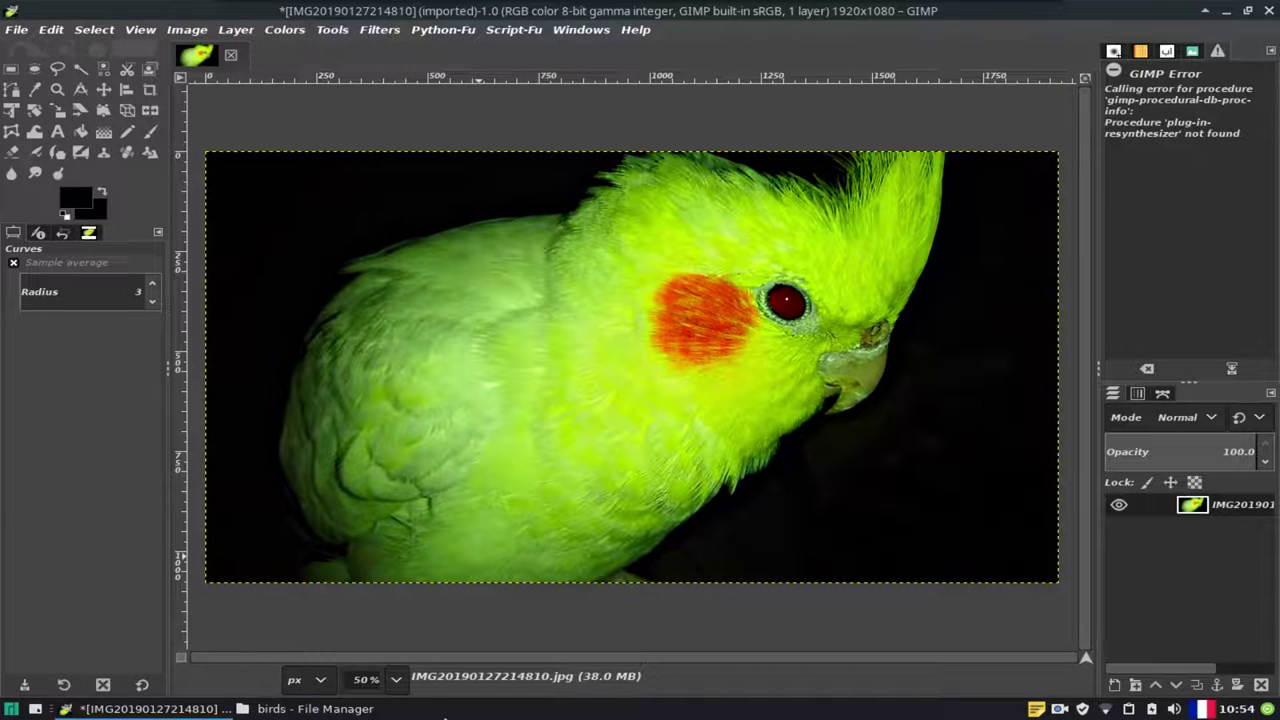
# Step: Open the bird logo PNG from Documents/toyormaghrib as a new layer
pyautogui.click(17, 29)
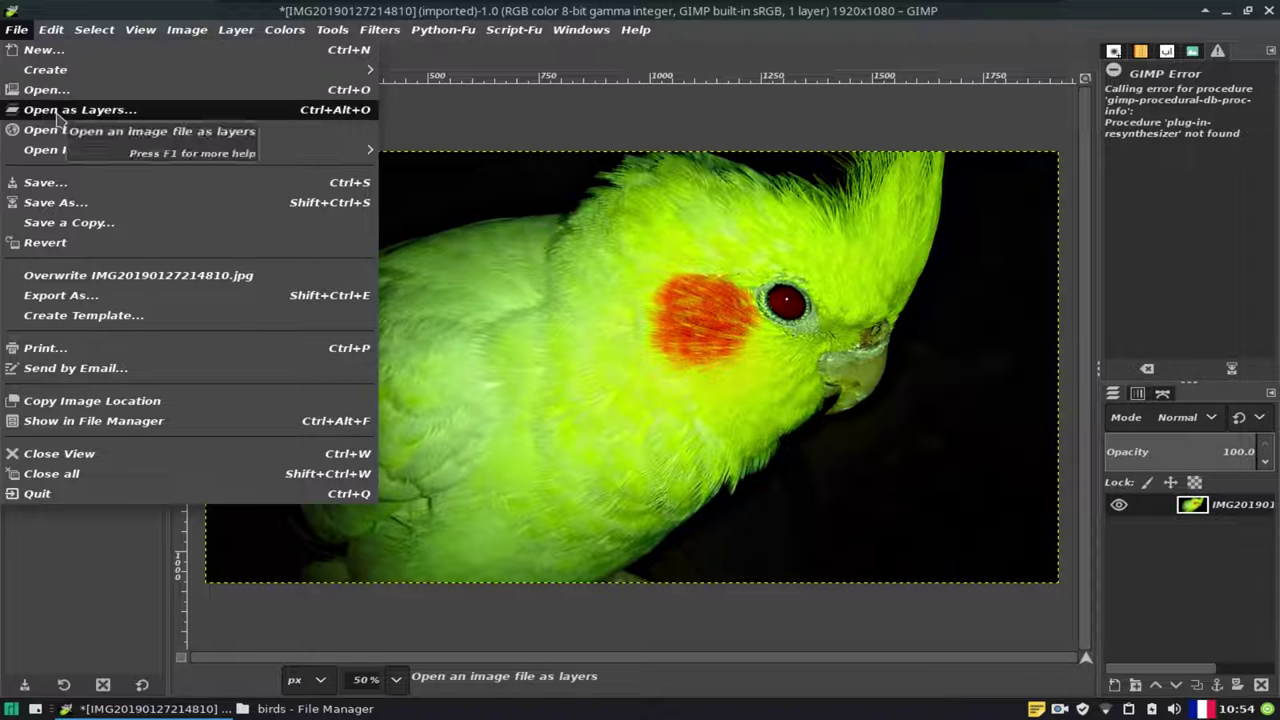
pyautogui.click(58, 112)
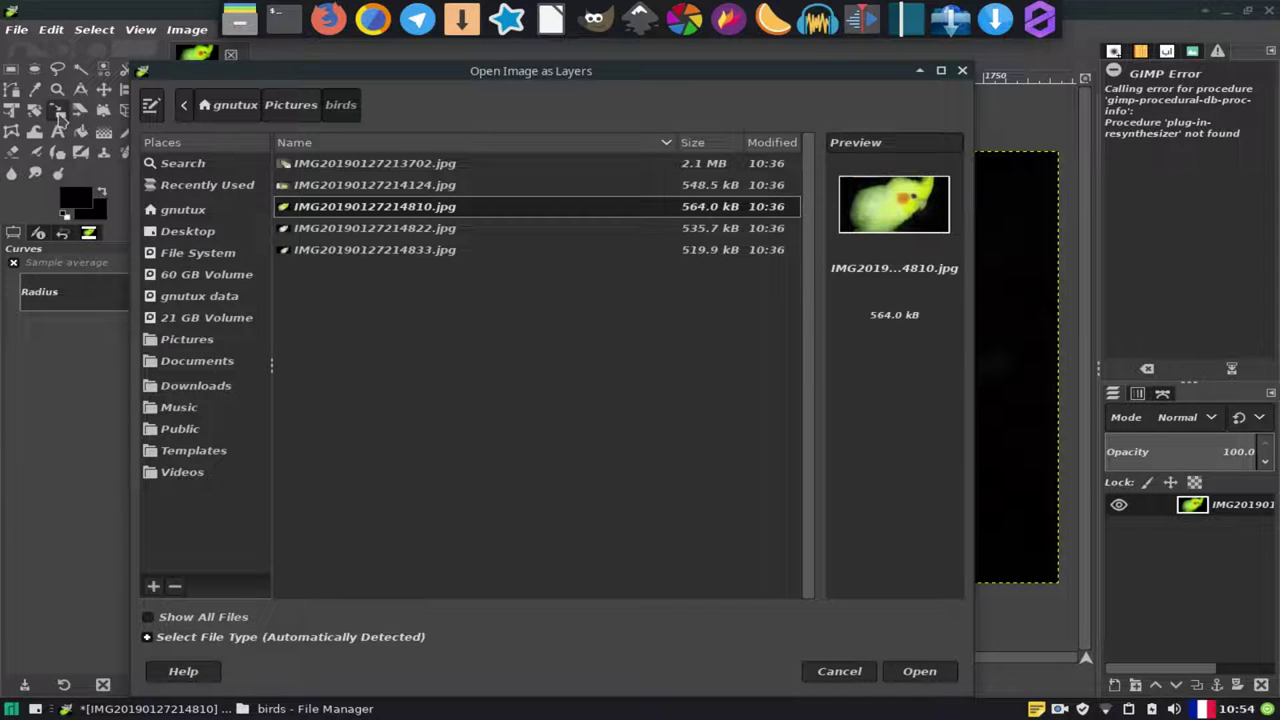
pyautogui.click(203, 190)
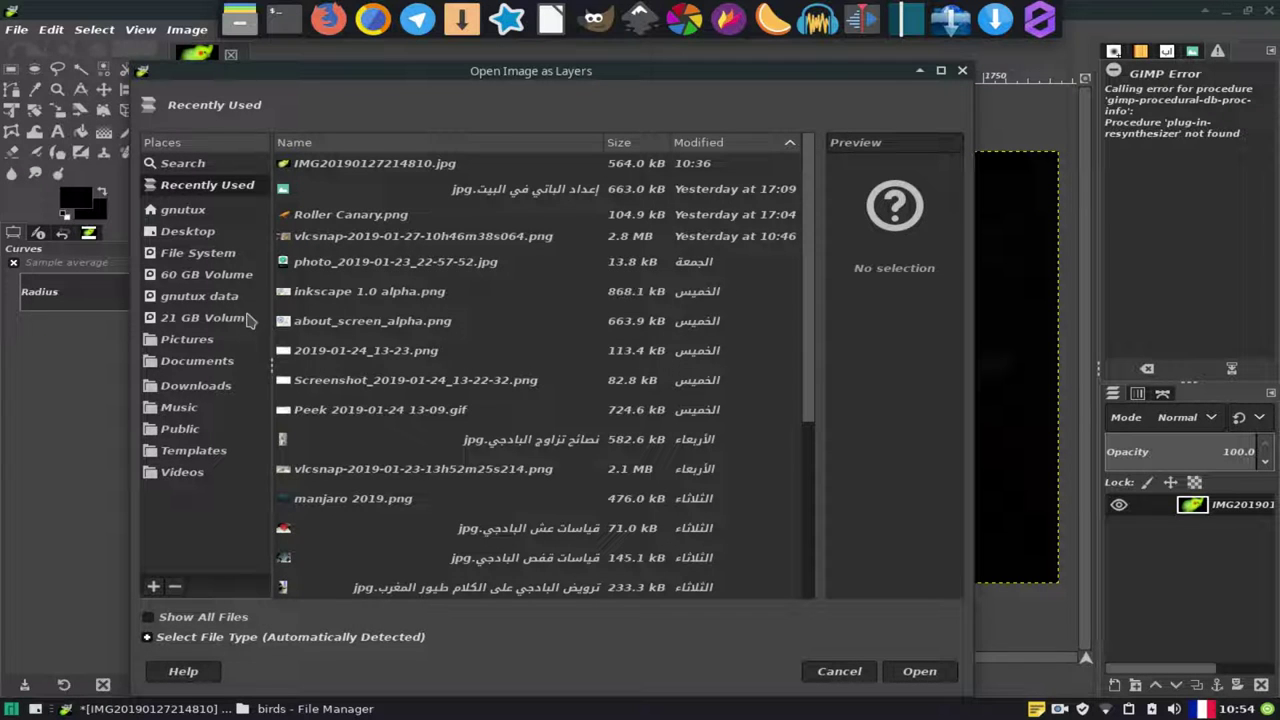
pyautogui.click(196, 364)
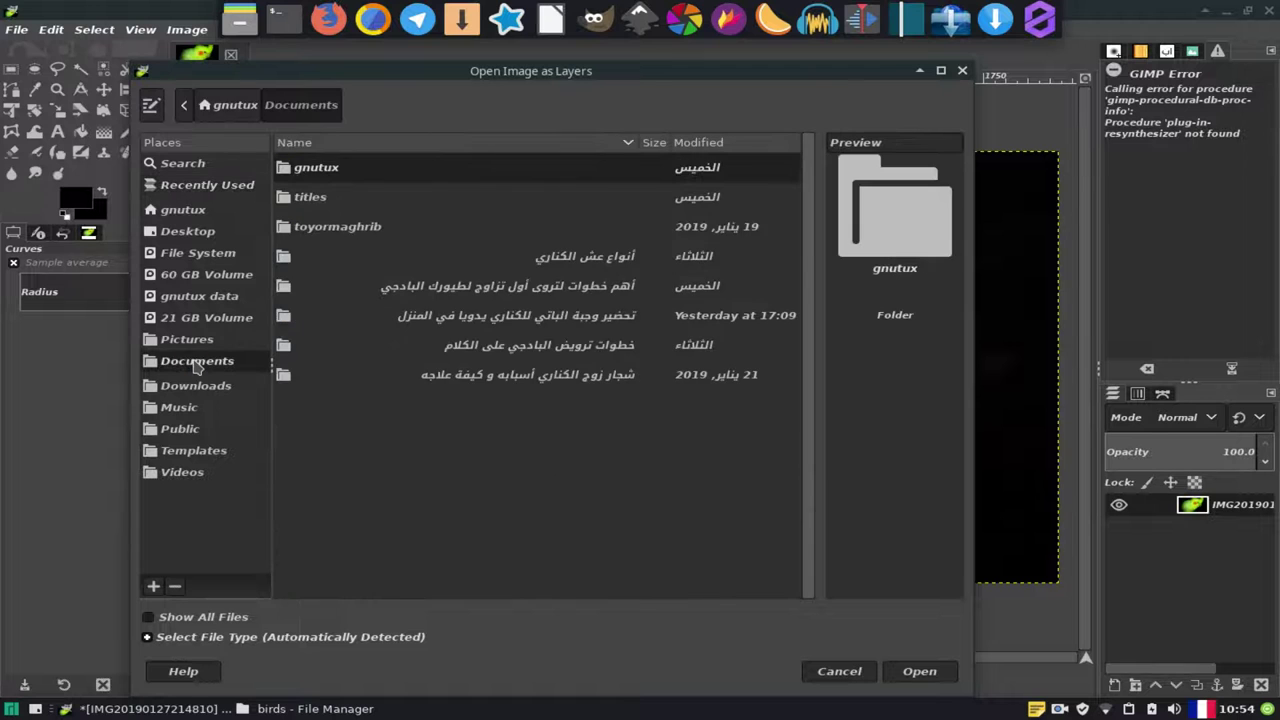
pyautogui.doubleClick(351, 236)
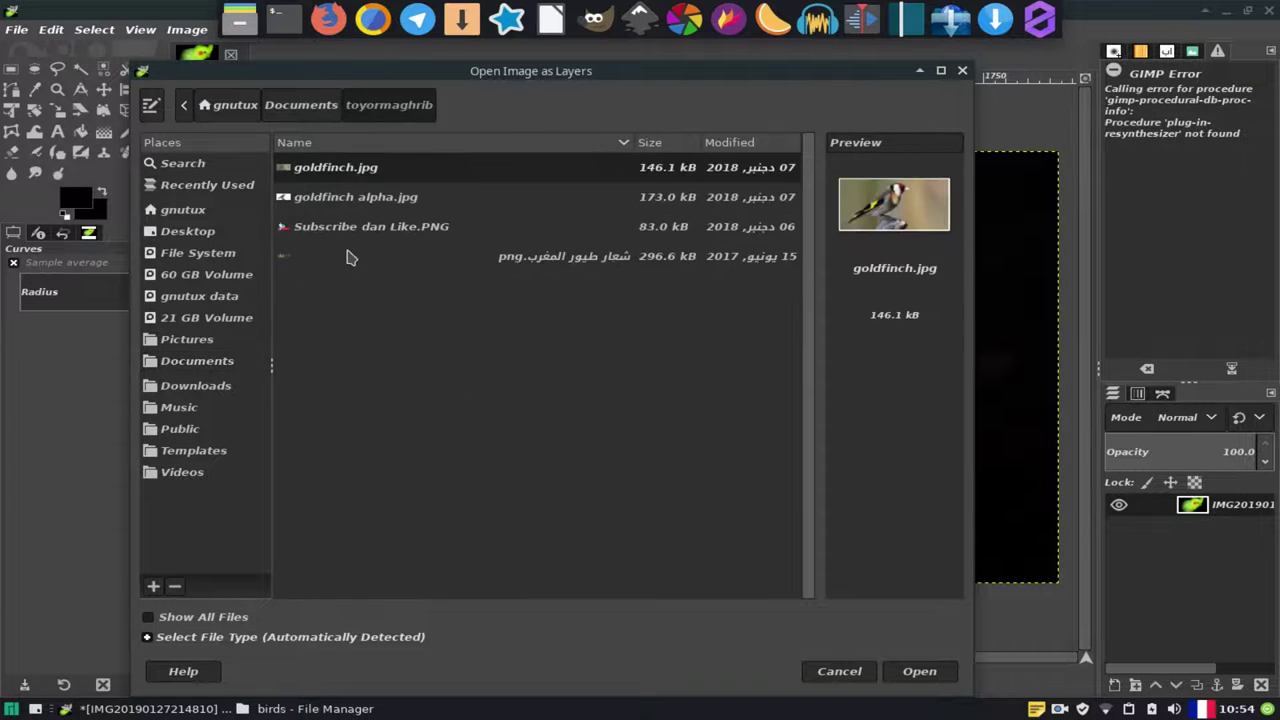
pyautogui.doubleClick(351, 256)
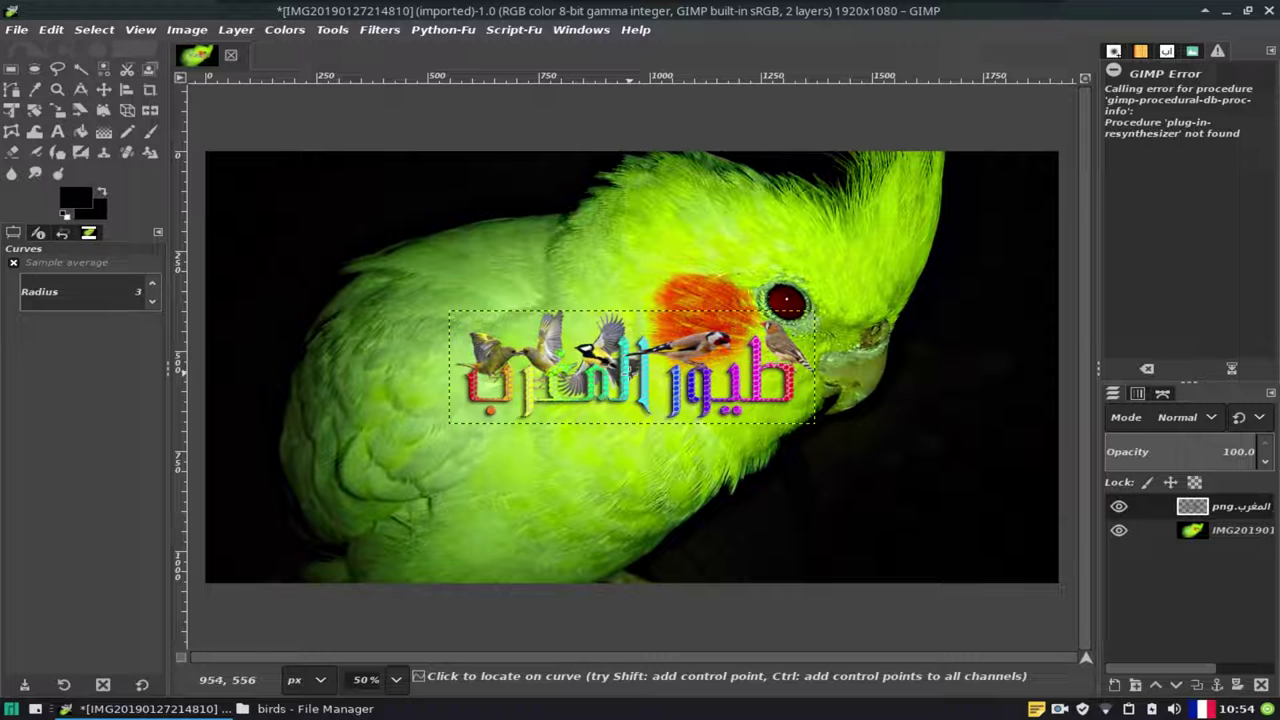
# Step: Move the logo layer to the bottom-right corner and scale it to 537×177 px
pyautogui.press('m')
pyautogui.moveTo(620, 372)
pyautogui.mouseDown()
pyautogui.moveTo(777, 527)
pyautogui.moveTo(870, 538)
pyautogui.mouseUp()
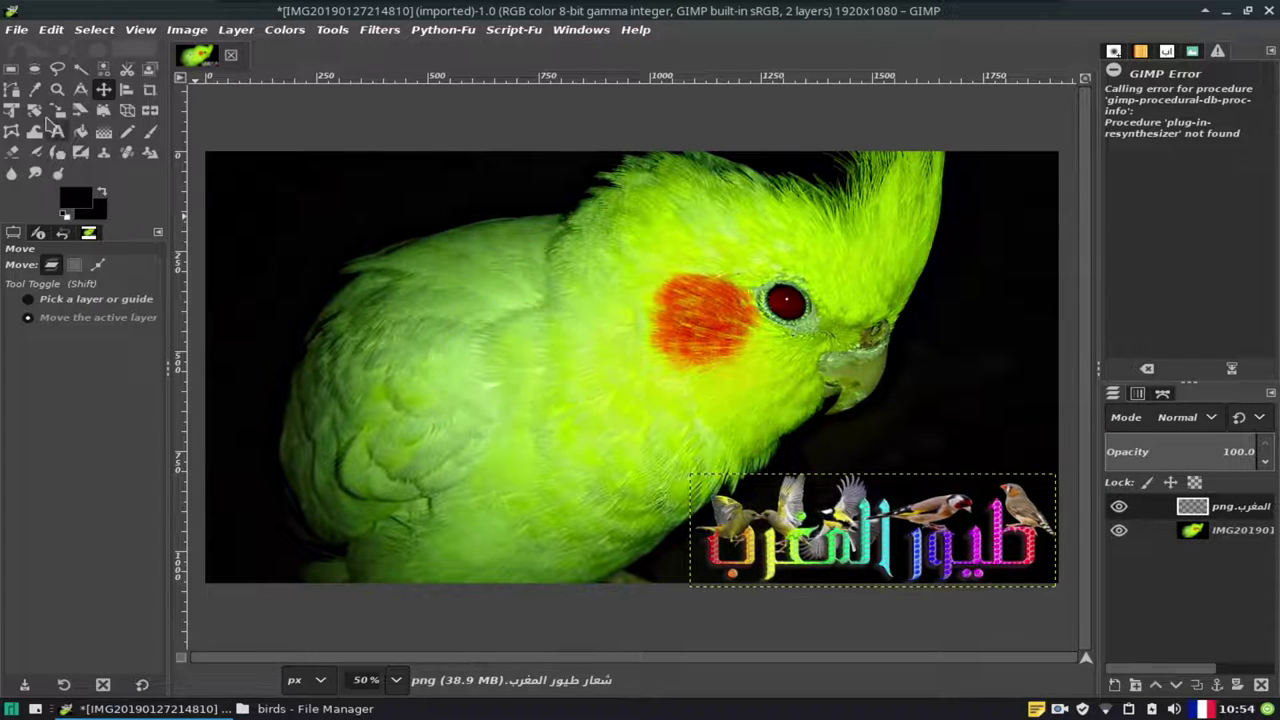
pyautogui.hotkey('shift', 's')
pyautogui.moveTo(748, 524); pyautogui.dragTo(842, 546)
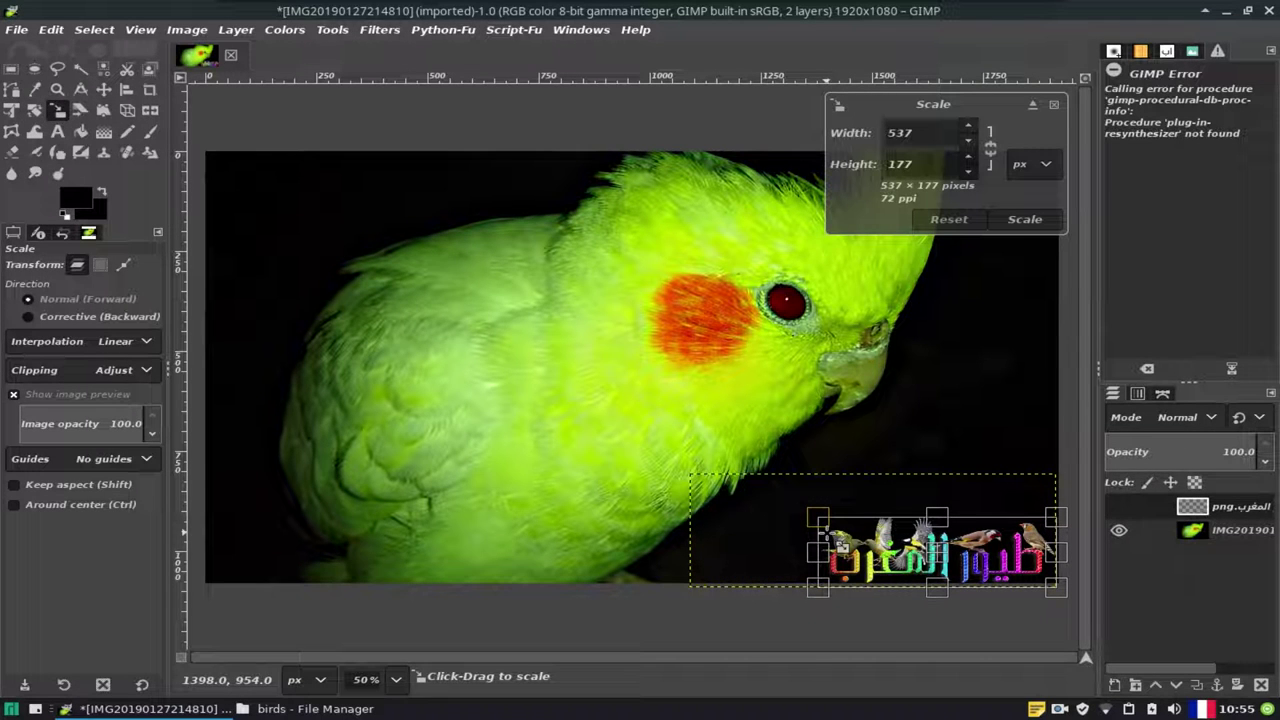
pyautogui.moveTo(948, 573); pyautogui.dragTo(932, 553)
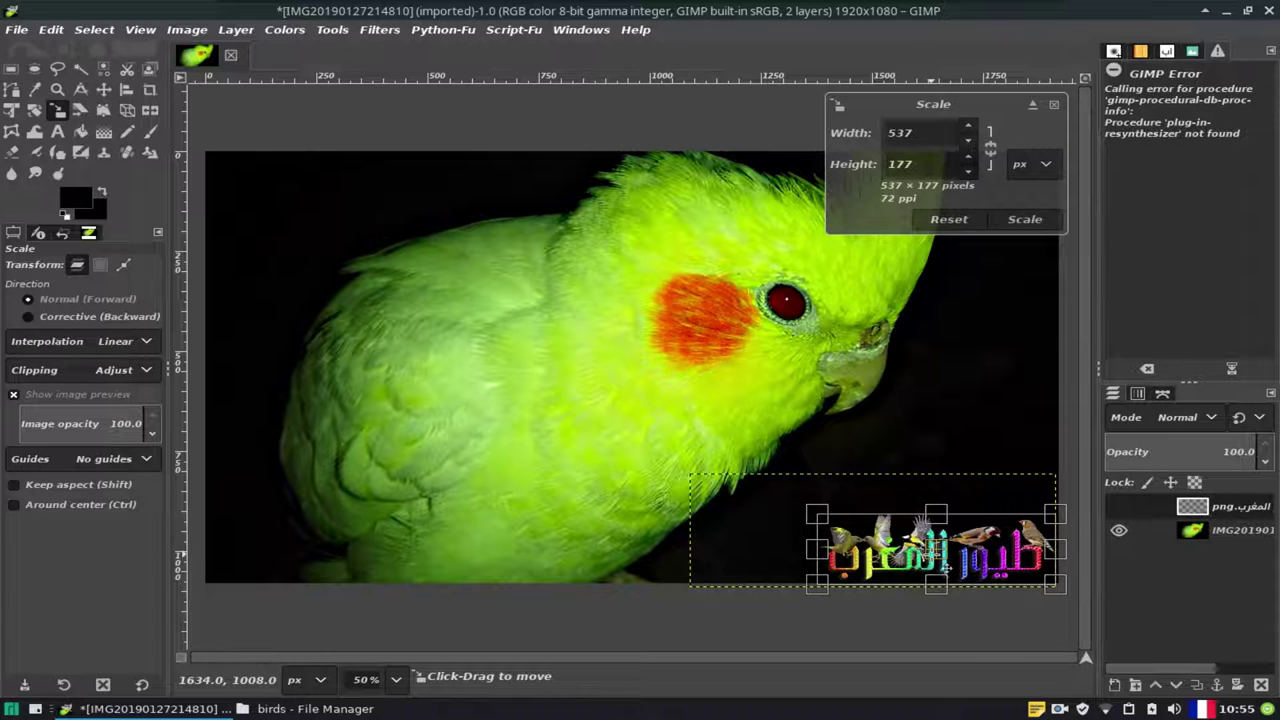
pyautogui.click(1024, 219)
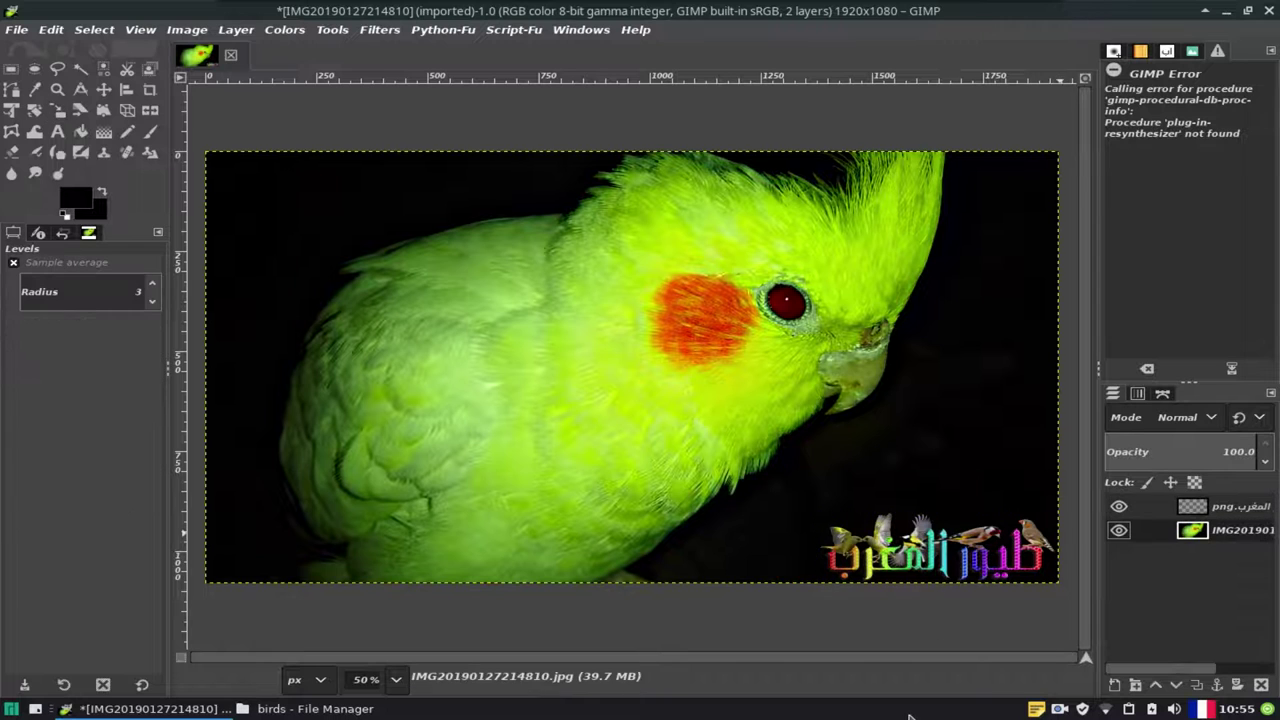
# Step: Start Export As and choose JPEG image as the export file type
pyautogui.click(17, 30)
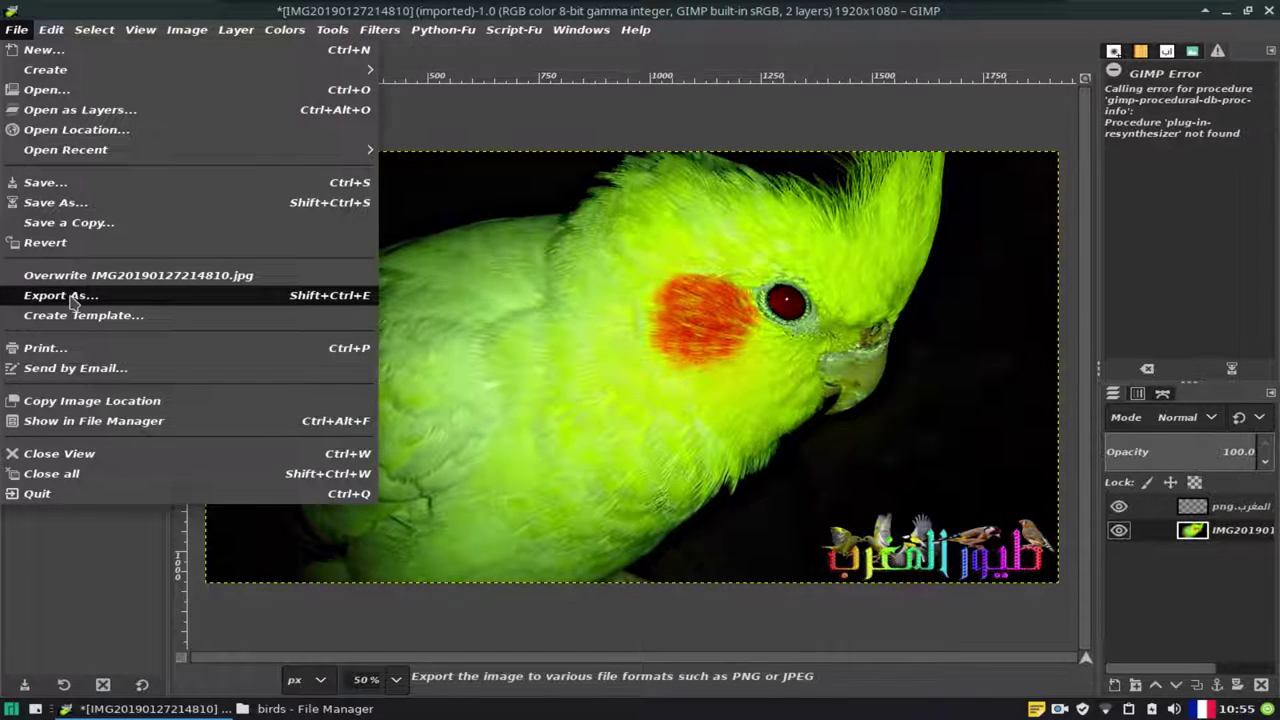
pyautogui.click(74, 302)
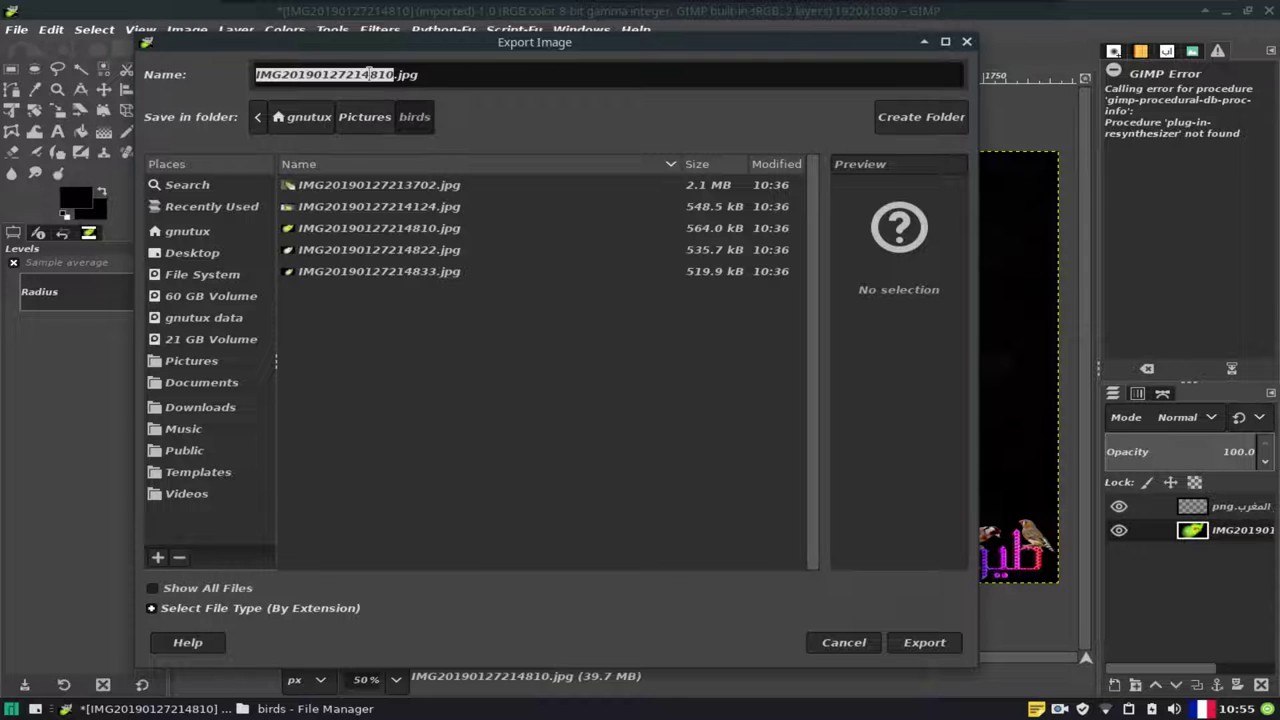
pyautogui.click(228, 609)
pyautogui.scroll(-2, 402, 590)
pyautogui.scroll(-2, 405, 588)
pyautogui.scroll(-1, 405, 588)
pyautogui.scroll(-1, 405, 588)
pyautogui.scroll(-2, 405, 586)
pyautogui.click(790, 547)
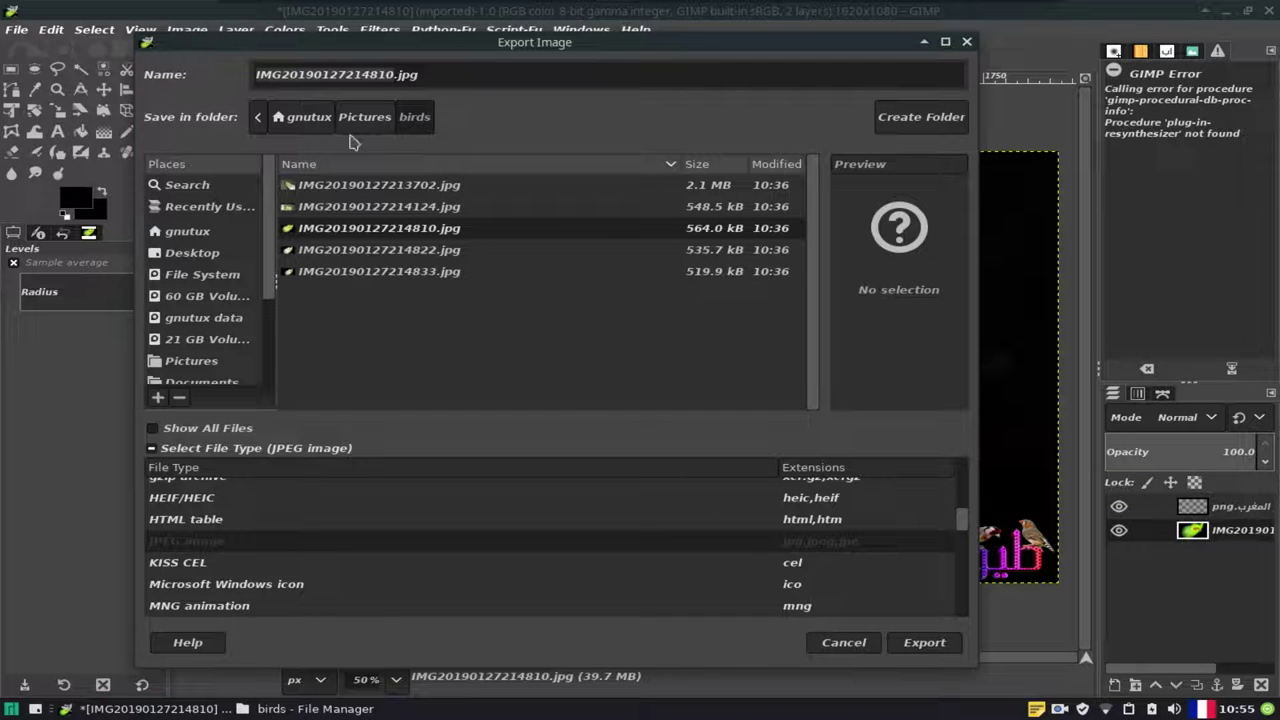
# Step: Name the file 'cockatiel bird.jpg' and export it at JPEG quality 95
pyautogui.click(368, 77)
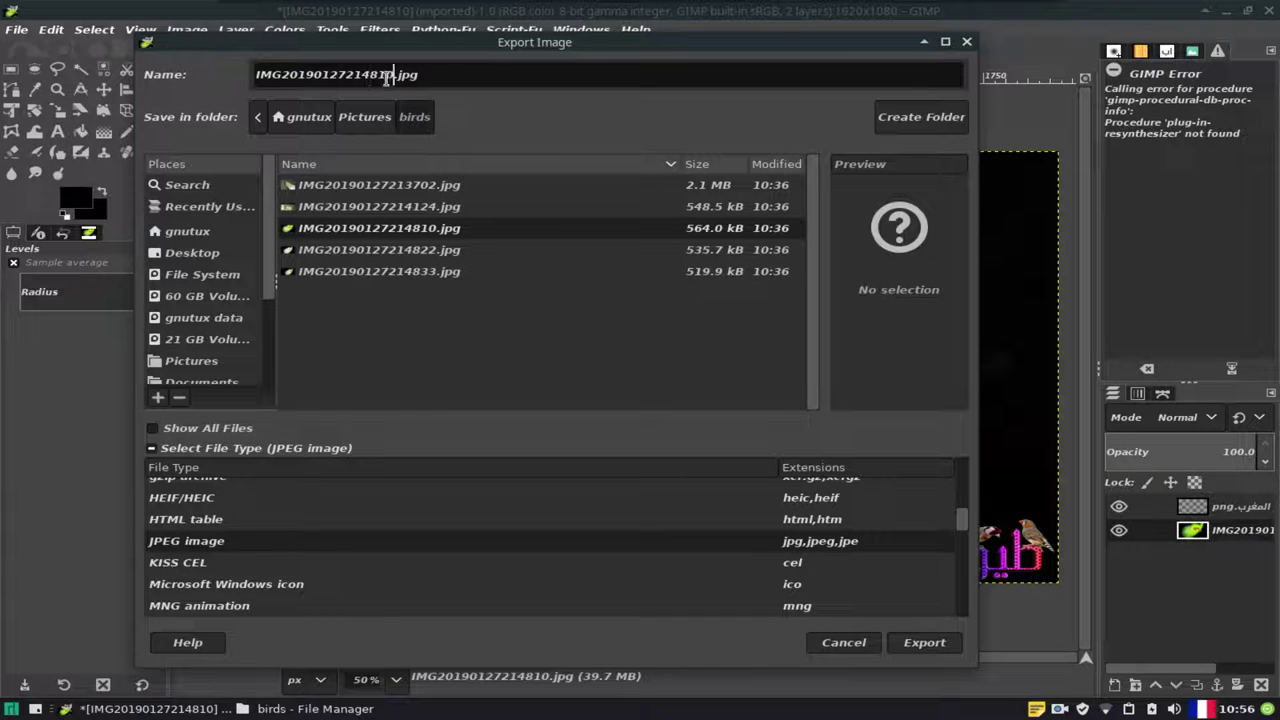
pyautogui.moveTo(390, 78); pyautogui.dragTo(193, 73)
pyautogui.write('cockatiel')
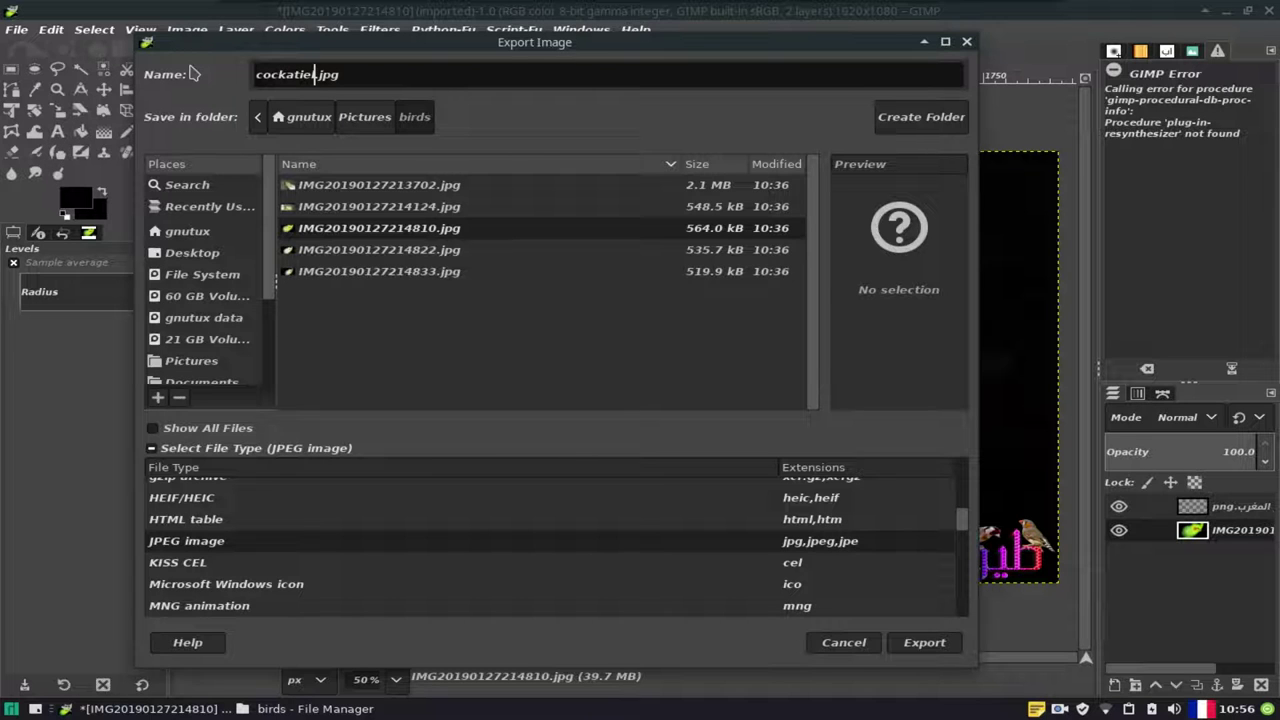
pyautogui.write('bire')
pyautogui.write('s')
pyautogui.press('BackSpace')
pyautogui.click(905, 648)
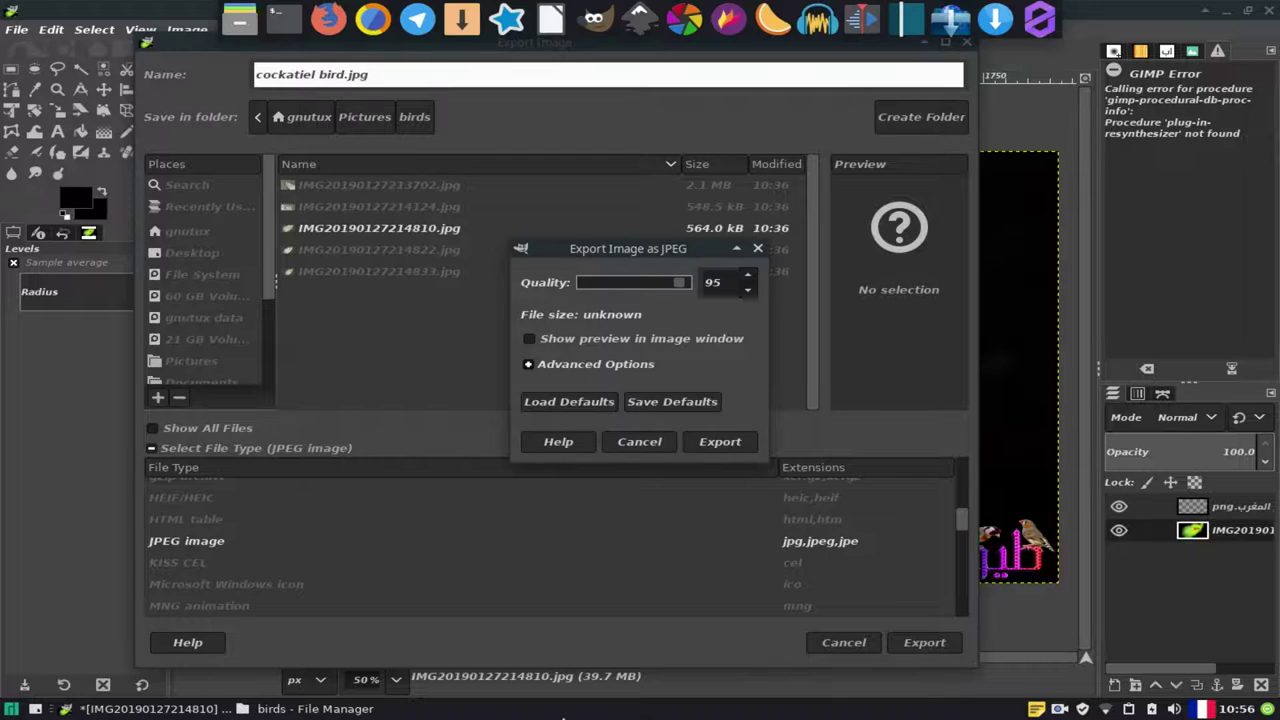
pyautogui.click(712, 443)
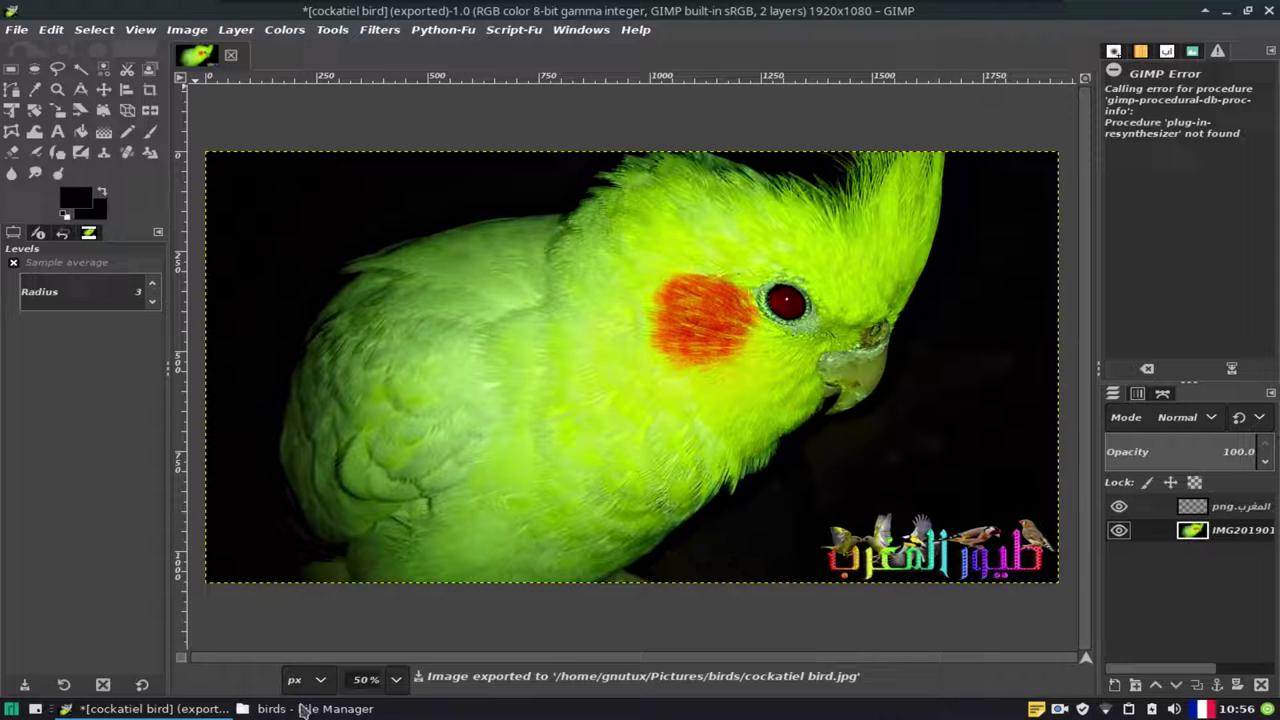
# Step: Open cockatiel bird.jpg in the image viewer and dock it on the right half of the screen
pyautogui.click(300, 709)
pyautogui.click(427, 295)
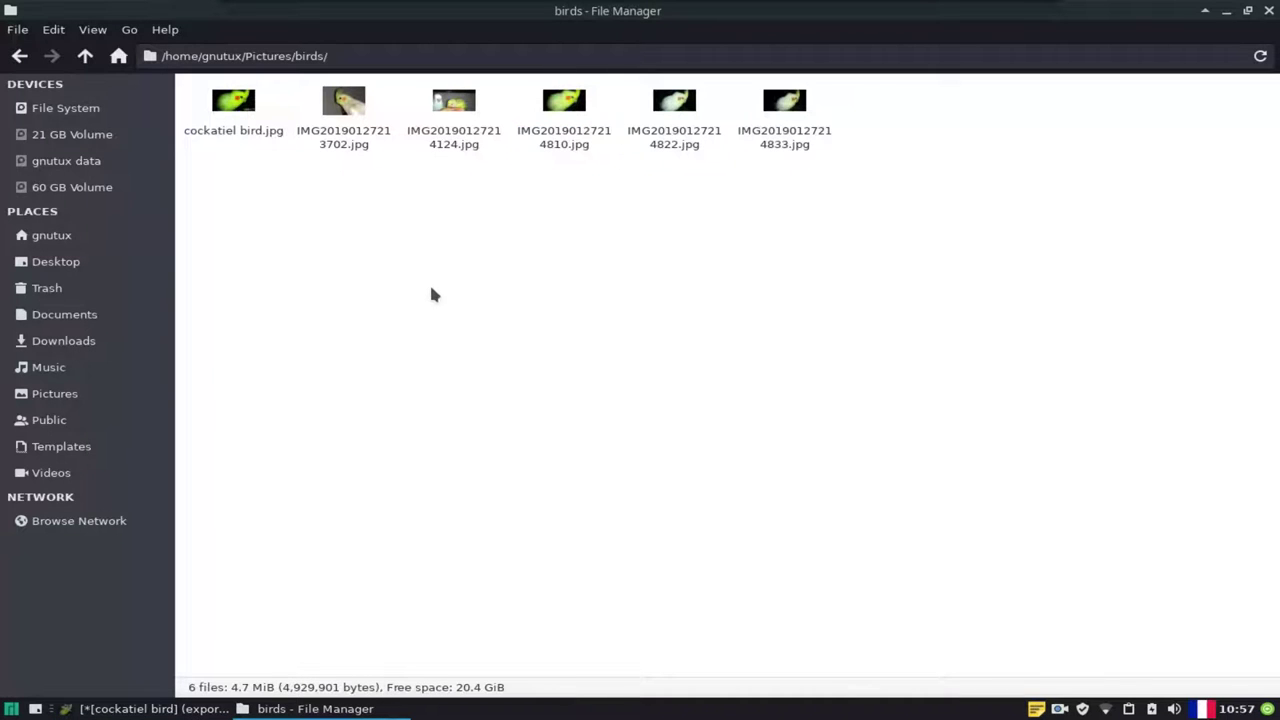
pyautogui.click(241, 138)
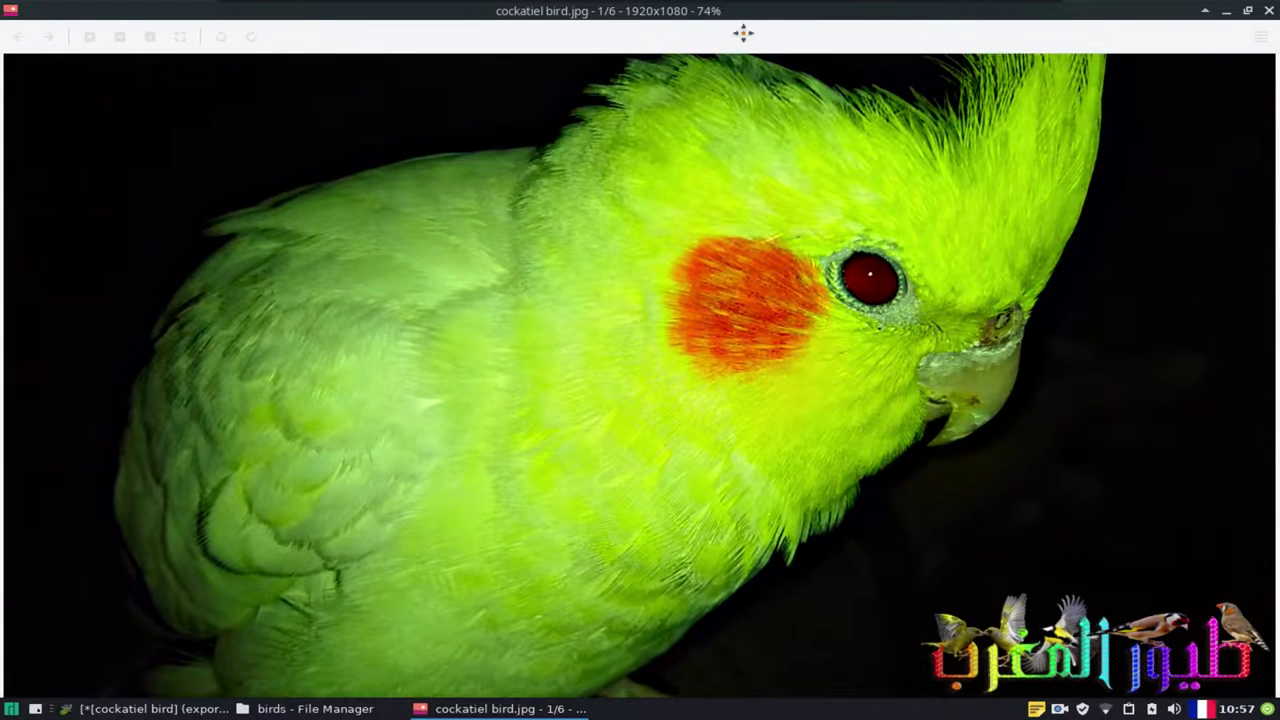
pyautogui.moveTo(743, 33); pyautogui.dragTo(4, 271)
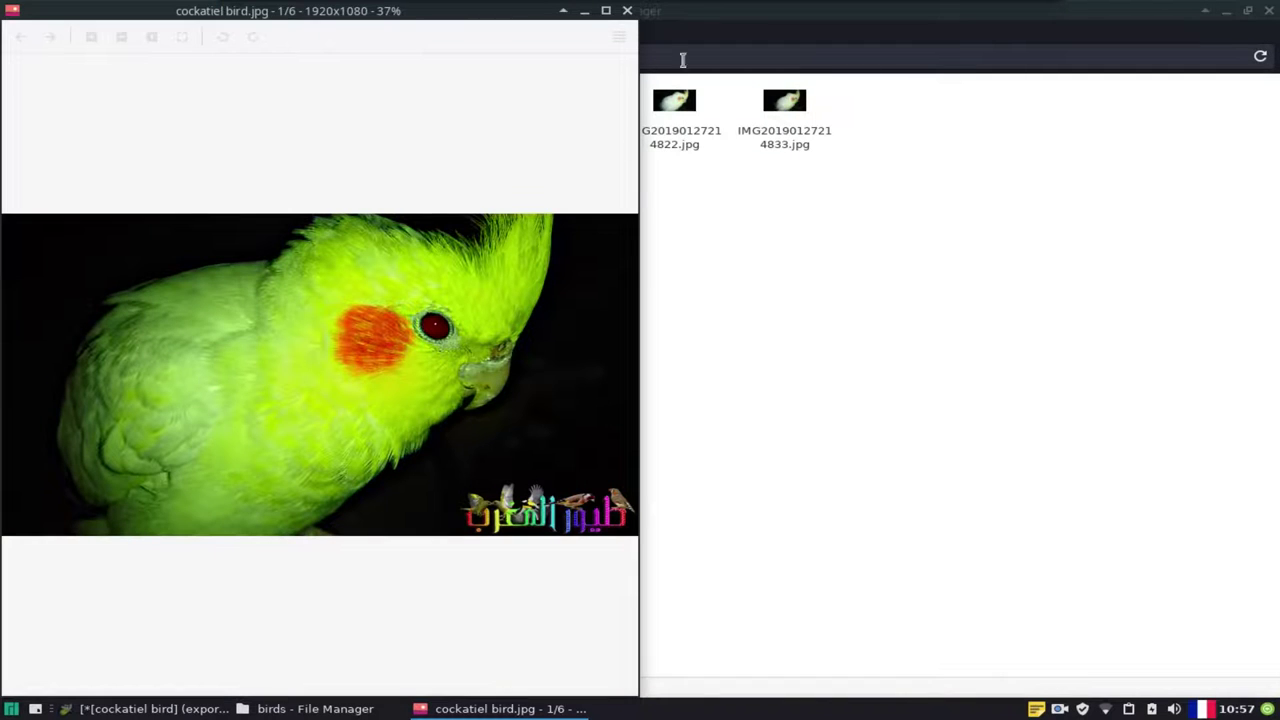
pyautogui.moveTo(490, 15); pyautogui.dragTo(1273, 140)
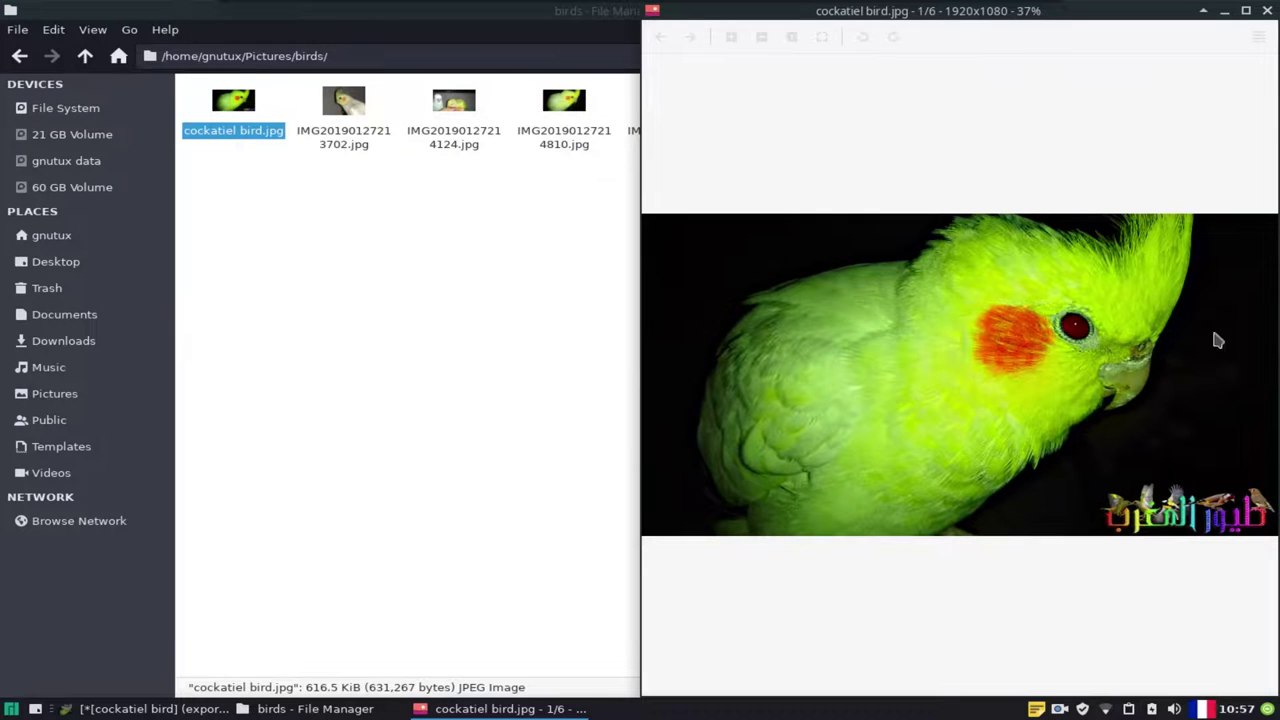
# Step: Open IMG20190127214810.jpg in a second viewer docked left, beside the cockatiel bird.jpg viewer
pyautogui.doubleClick(565, 147)
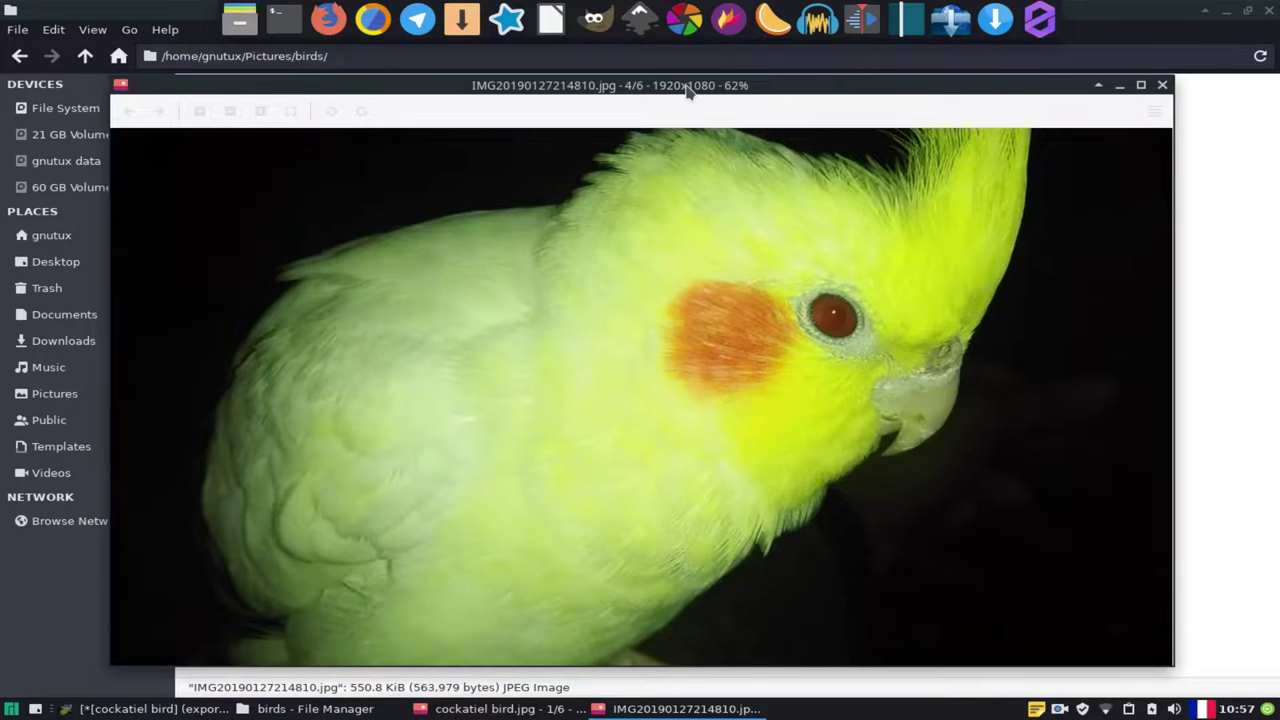
pyautogui.moveTo(688, 91); pyautogui.dragTo(4, 312)
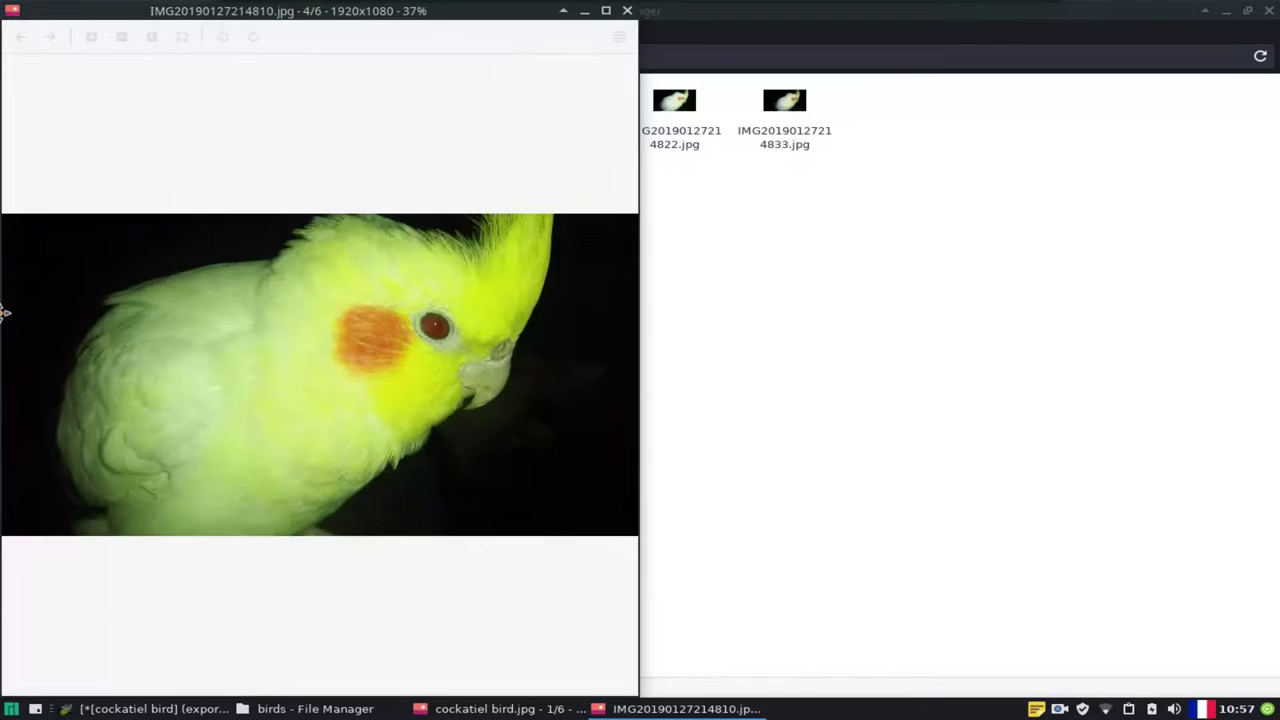
pyautogui.click(500, 709)
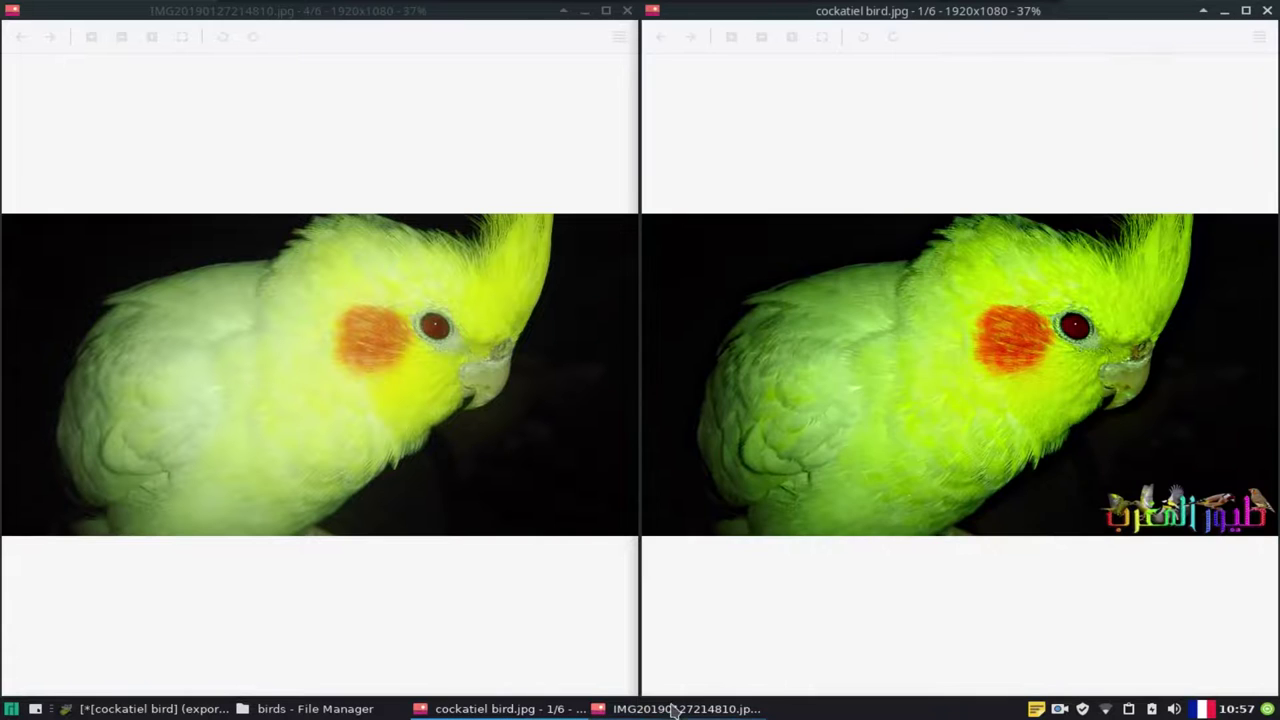